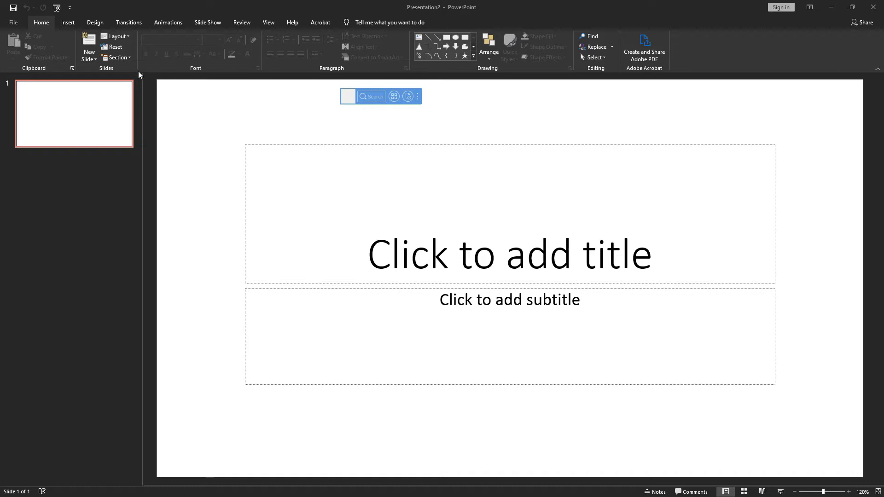
Step: Focus the PowerPoint window and show the Design tab's Themes gallery
{"action": "left_click", "coordinate": [92, 21]}
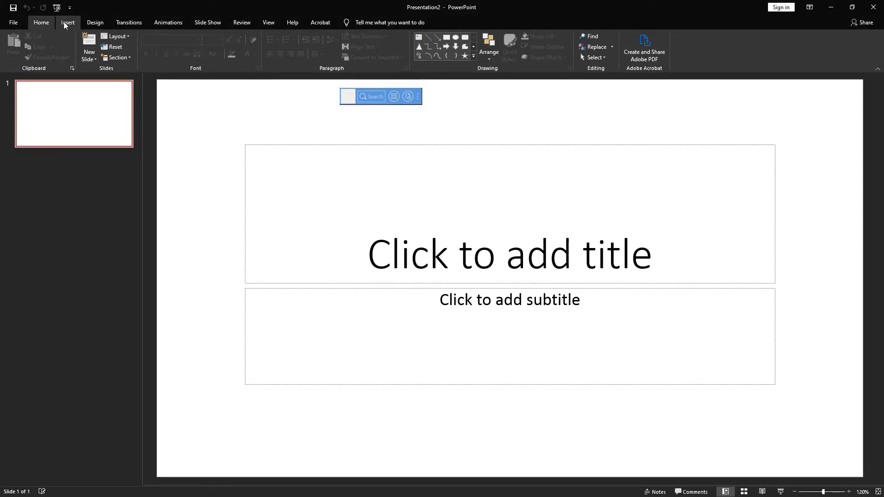
{"action": "left_click", "coordinate": [91, 22]}
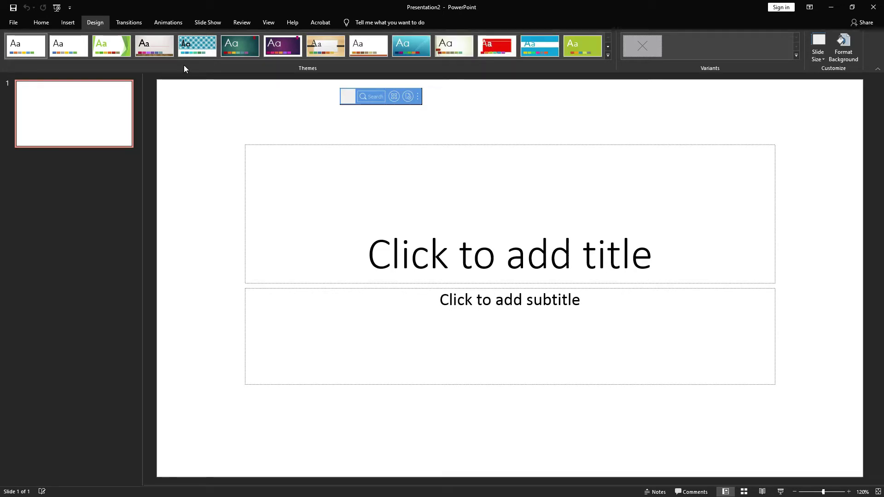
Step: Try out Facet, wood floor, Integral, purple, wood-grain and Retrospect themes on the title slide
{"action": "left_click", "coordinate": [64, 47]}
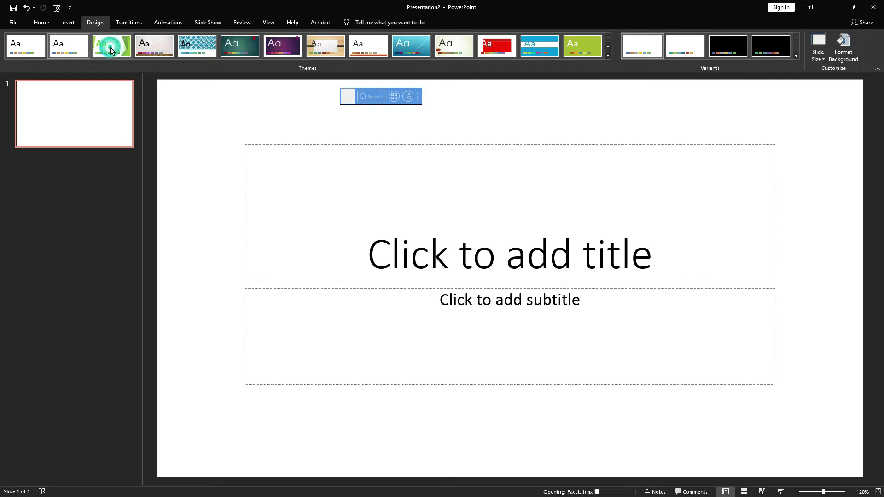
{"action": "left_click", "coordinate": [110, 50]}
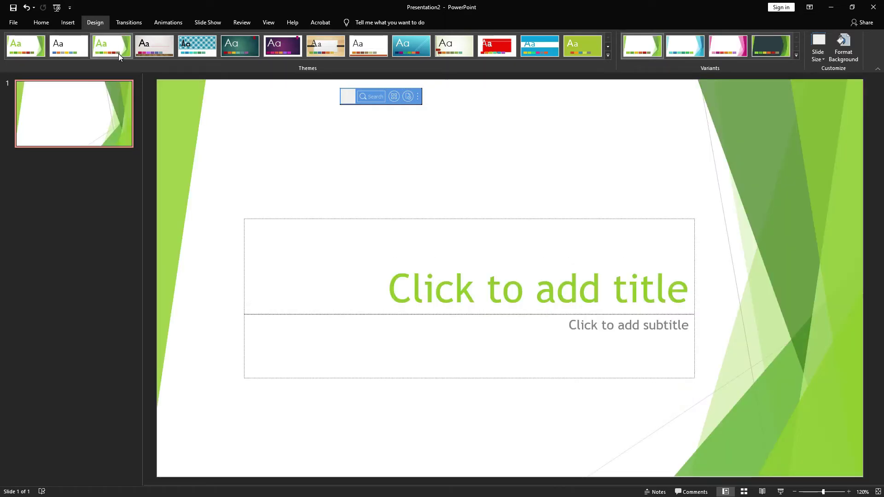
{"action": "left_click", "coordinate": [147, 44]}
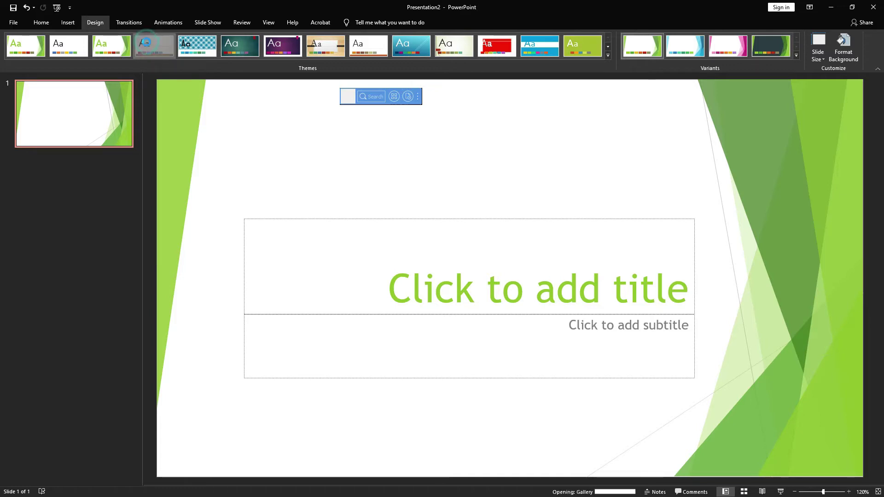
{"action": "left_click", "coordinate": [207, 37]}
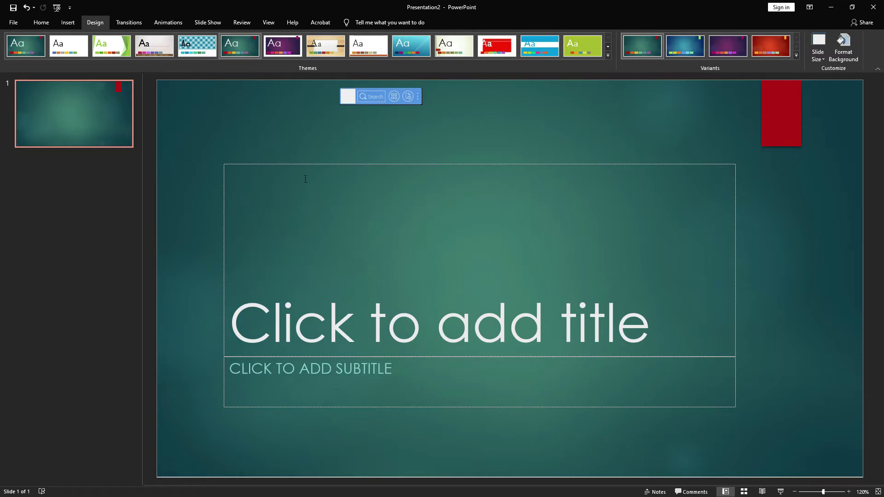
{"action": "left_click", "coordinate": [283, 46]}
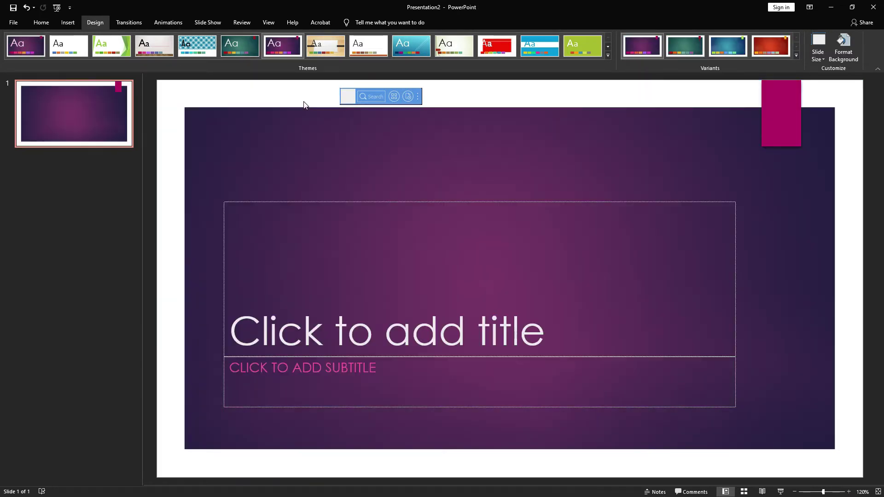
{"action": "left_click", "coordinate": [326, 46]}
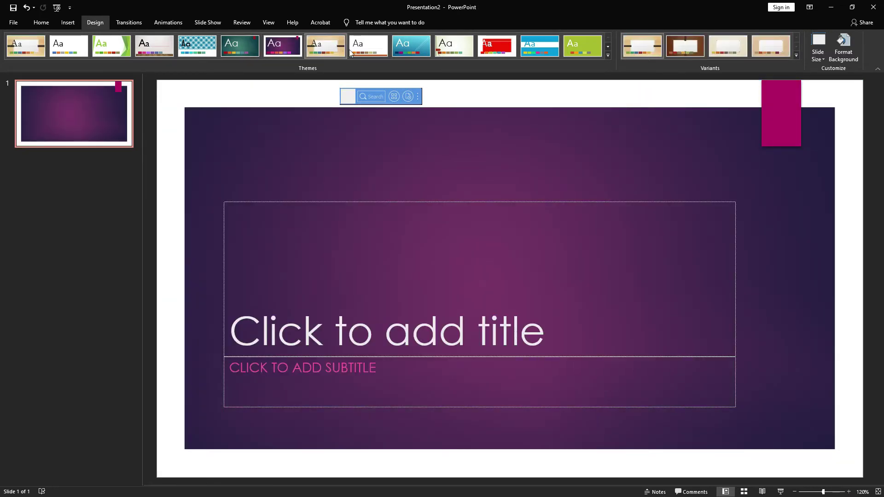
{"action": "left_click", "coordinate": [357, 45]}
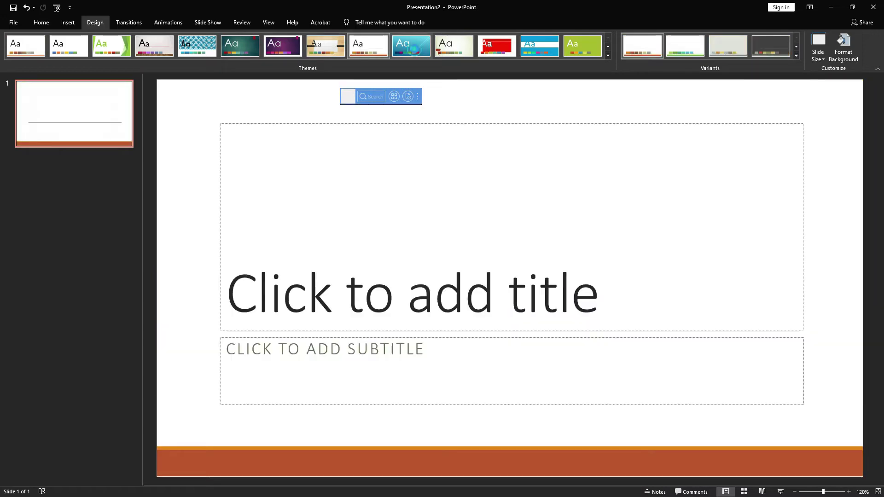
Step: Compare the blue, Wisp and blue banded themes, settling on the red banded theme
{"action": "left_click", "coordinate": [418, 50]}
{"action": "left_click", "coordinate": [458, 45]}
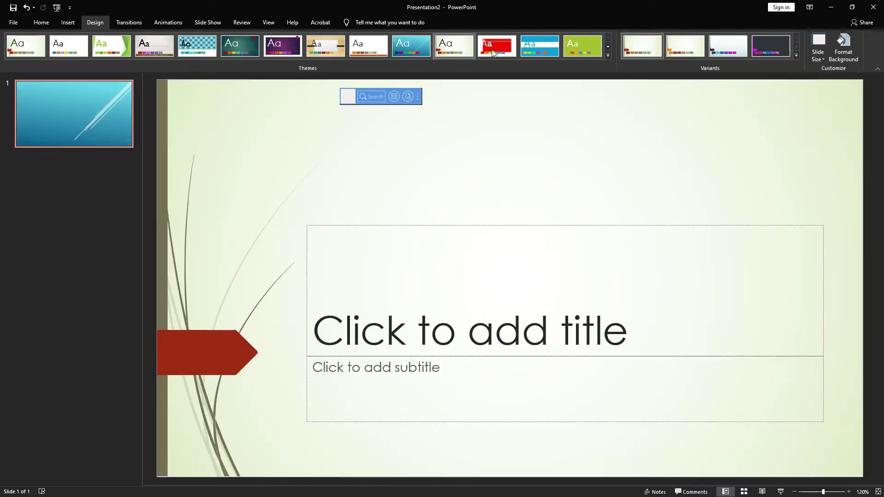
{"action": "left_click", "coordinate": [550, 53]}
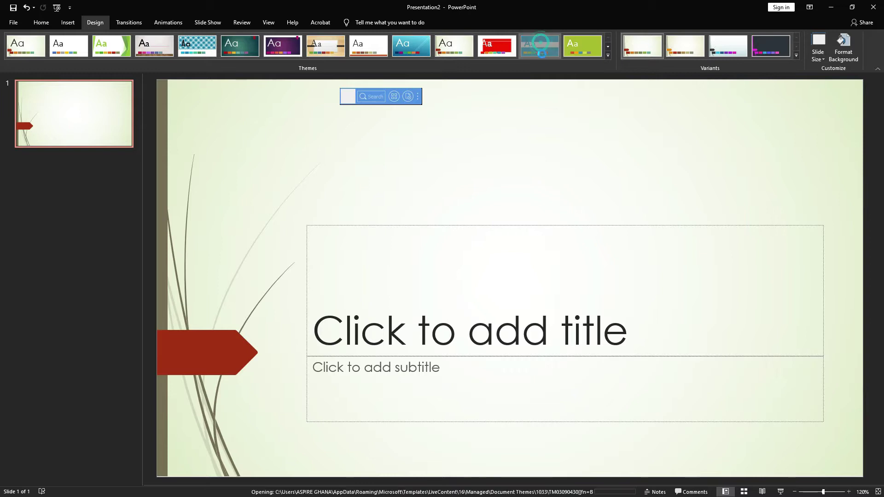
{"action": "left_click", "coordinate": [493, 54]}
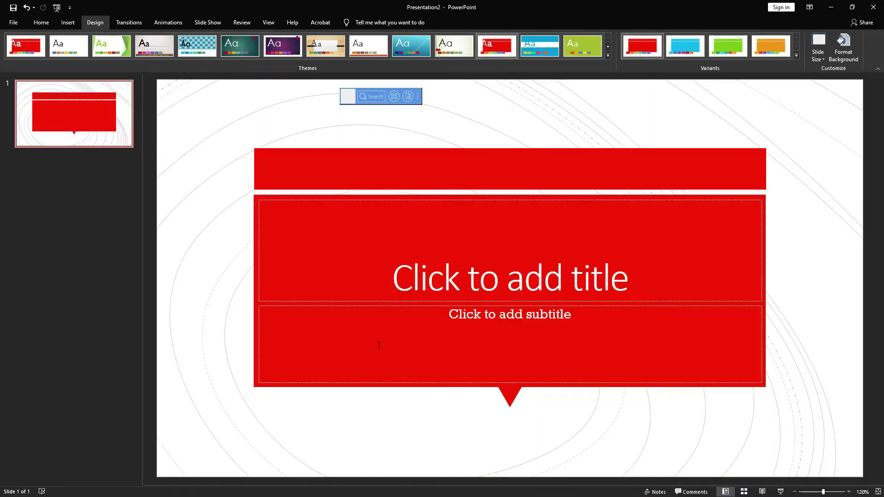
{"action": "left_click", "coordinate": [79, 161]}
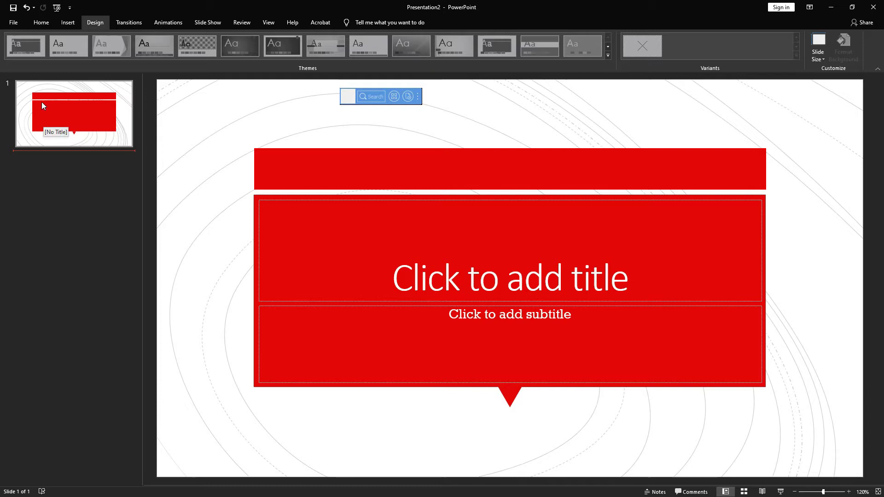
Step: Add a second title-and-content slide after the title slide via the slide pane's New Slide
{"action": "right_click", "coordinate": [55, 156]}
{"action": "left_click", "coordinate": [45, 152]}
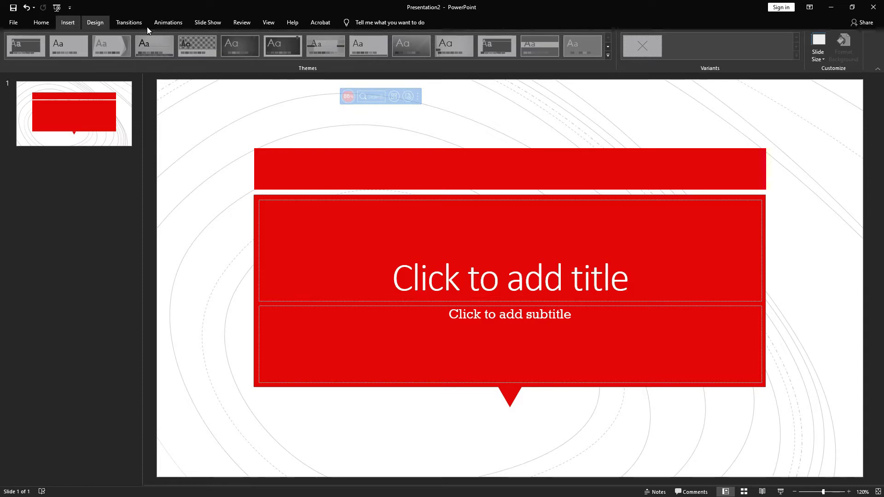
{"action": "left_click", "coordinate": [68, 22]}
{"action": "left_click", "coordinate": [90, 25]}
{"action": "left_click", "coordinate": [65, 25]}
{"action": "left_click", "coordinate": [85, 25]}
{"action": "right_click", "coordinate": [72, 155]}
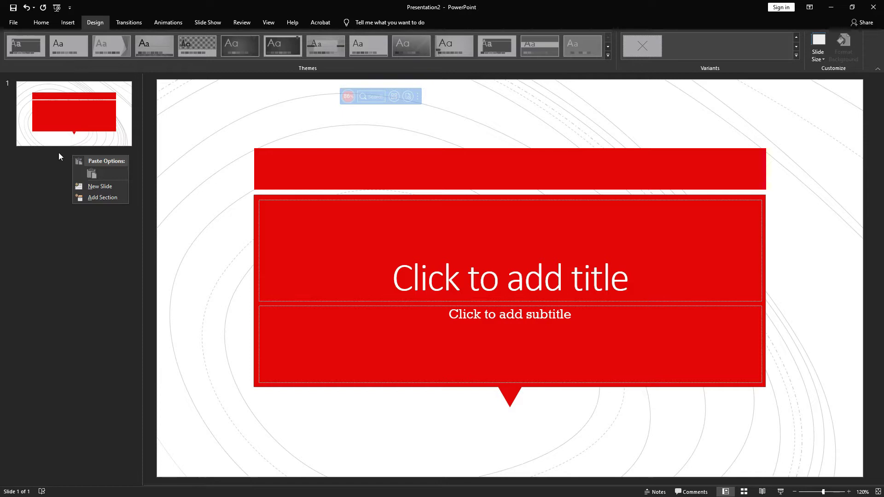
{"action": "right_click", "coordinate": [59, 154]}
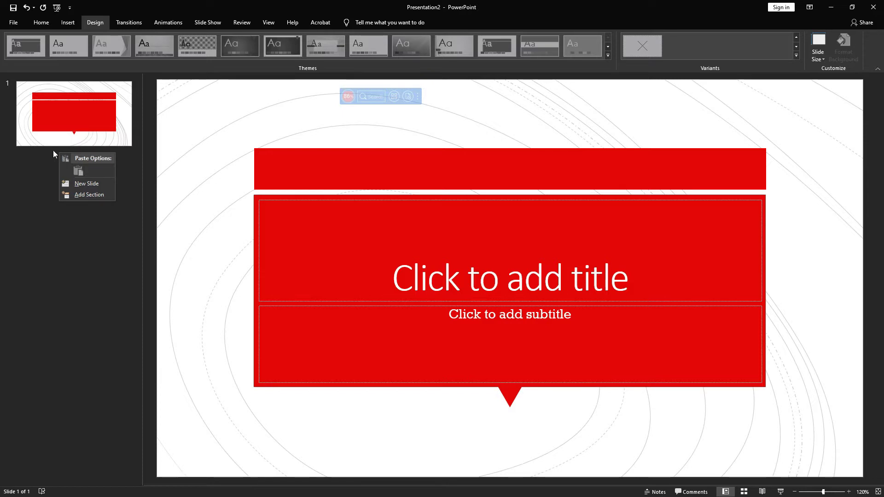
{"action": "left_click", "coordinate": [79, 184]}
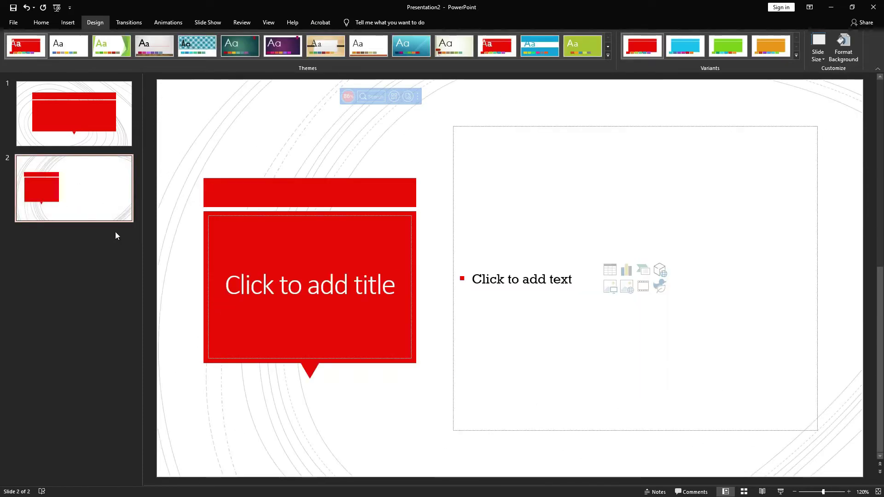
Step: Add a third slide at the end, then return to the title slide
{"action": "left_click", "coordinate": [106, 264]}
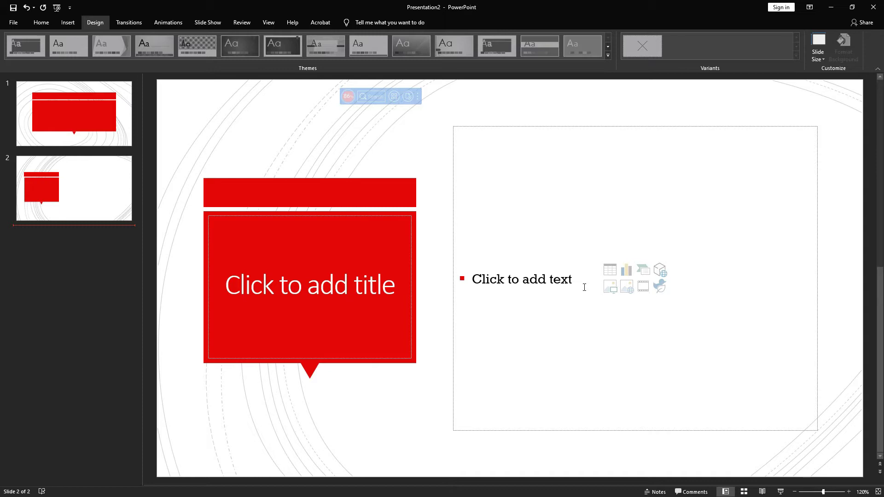
{"action": "right_click", "coordinate": [72, 244]}
{"action": "left_click", "coordinate": [98, 270]}
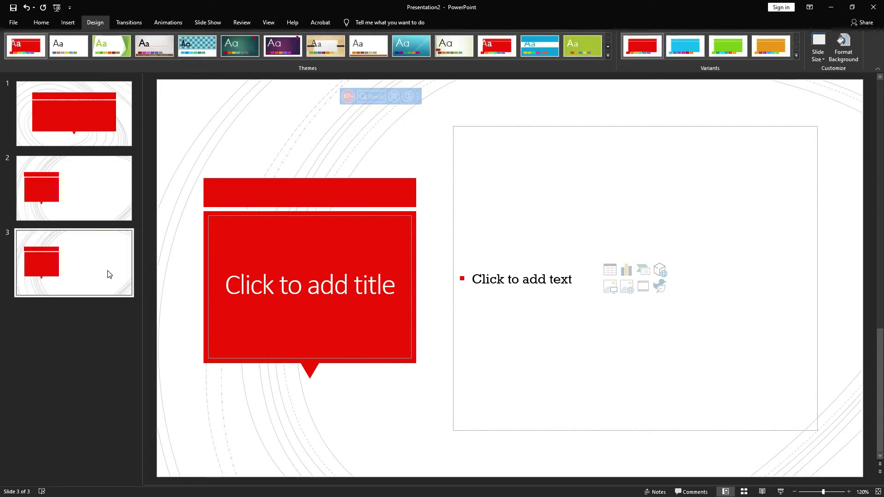
{"action": "left_click", "coordinate": [99, 198]}
{"action": "left_click", "coordinate": [99, 139]}
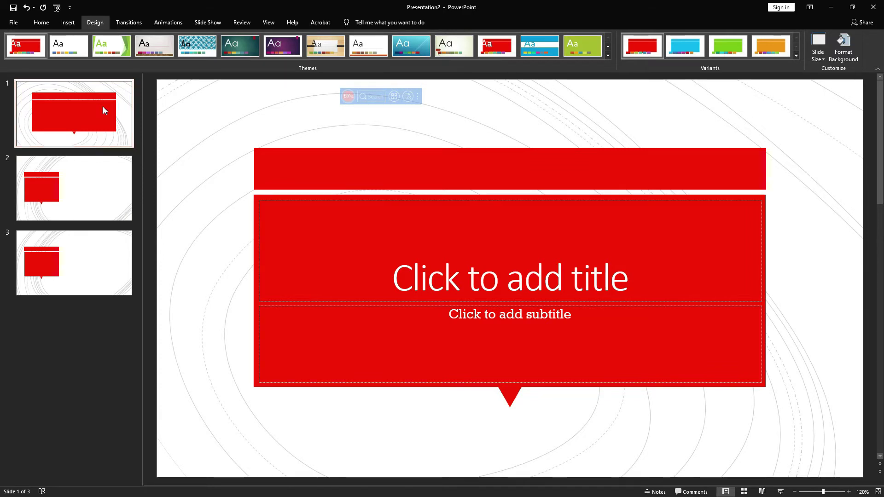
Step: Apply the blue theme variant to all three slides, then reselect slide 1
{"action": "left_click", "coordinate": [79, 205]}
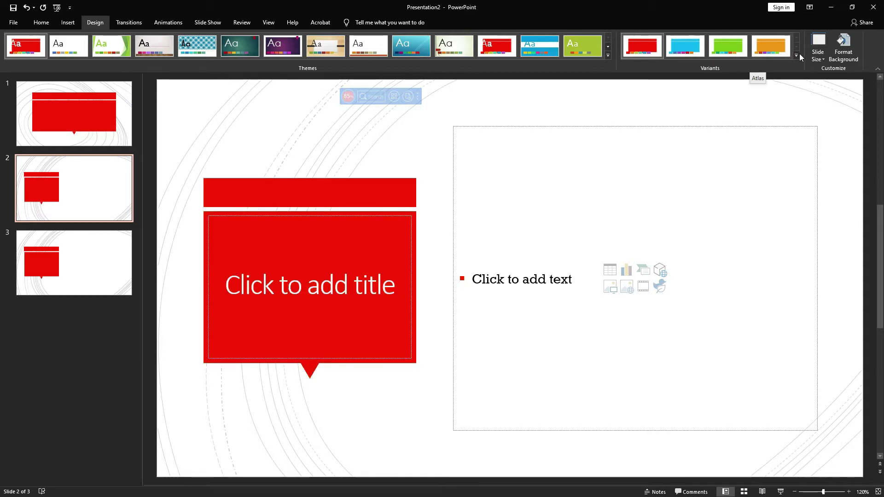
{"action": "left_click", "coordinate": [796, 55]}
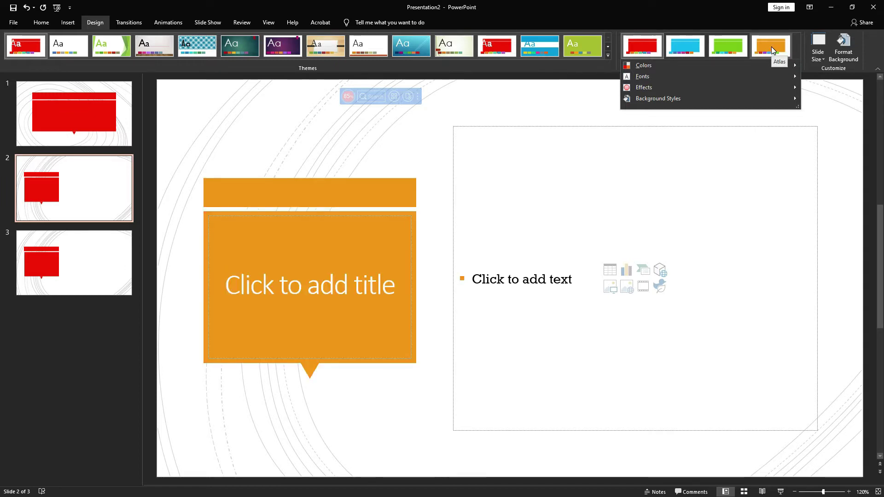
{"action": "left_click", "coordinate": [675, 49]}
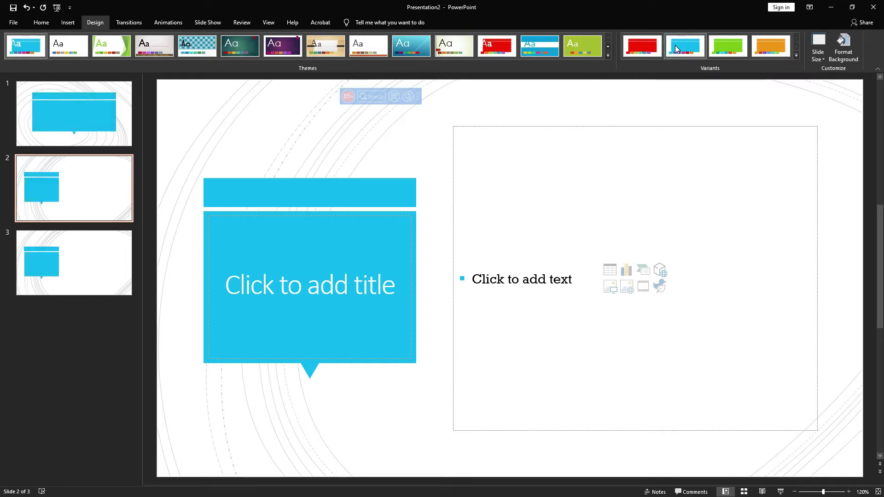
{"action": "left_click", "coordinate": [84, 127]}
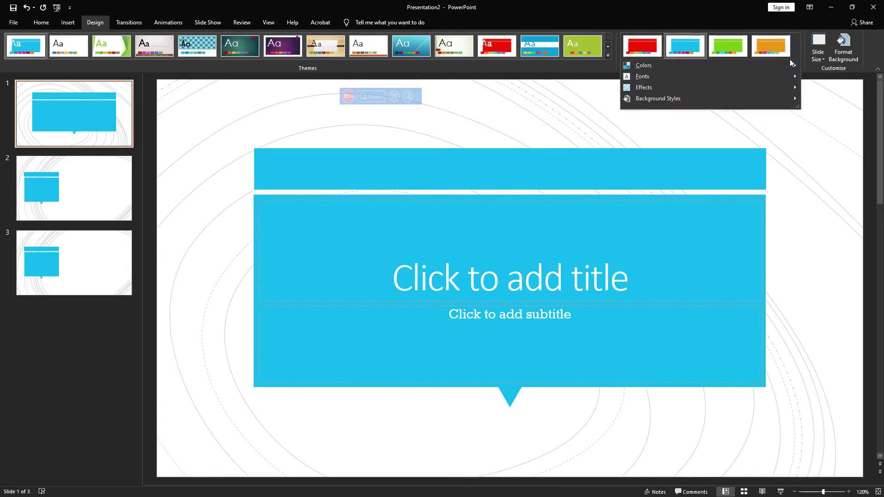
Step: Apply the Red Violet colour scheme to the slides
{"action": "left_click", "coordinate": [666, 68]}
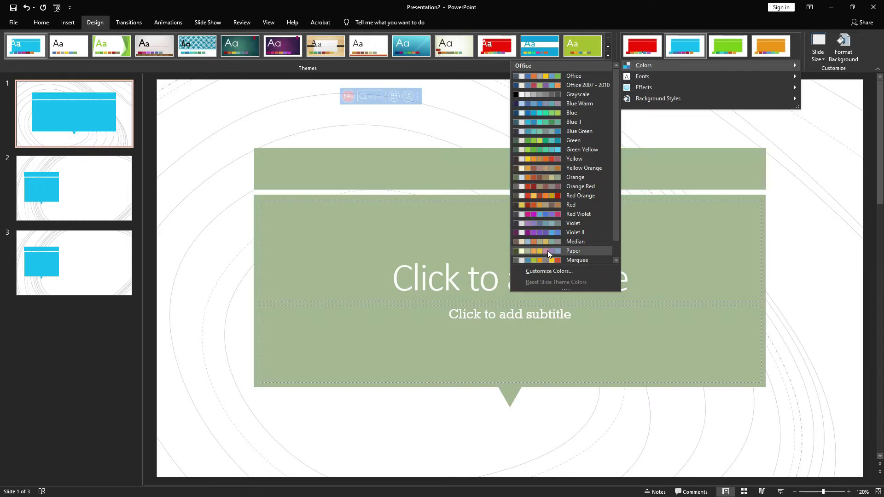
{"action": "scroll", "coordinate": [548, 226], "scroll_direction": "down", "scroll_amount": 1}
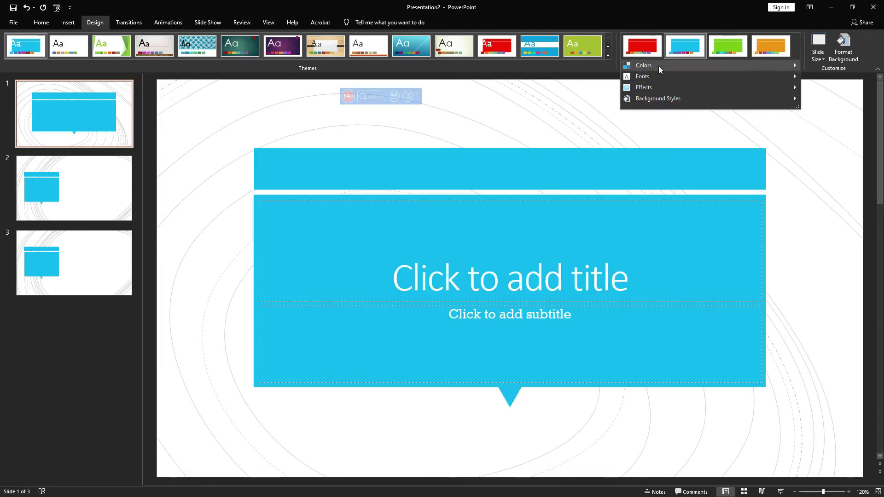
{"action": "mouse_move", "coordinate": [663, 68]}
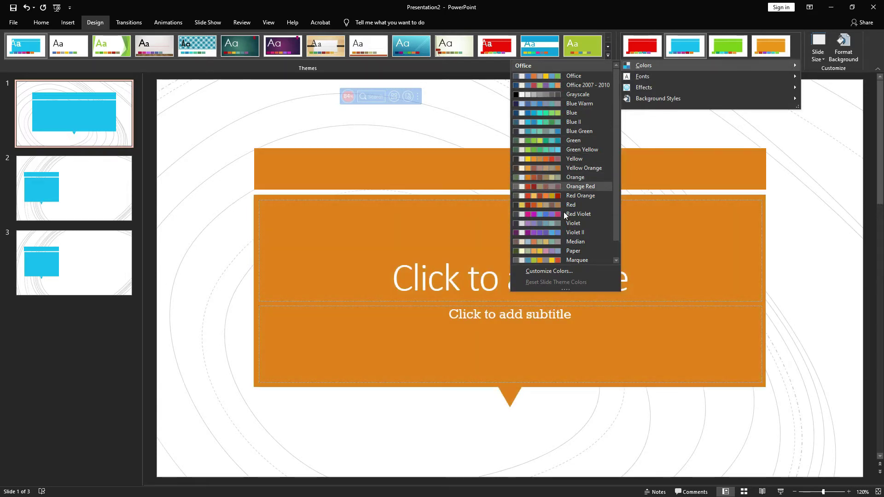
{"action": "left_click", "coordinate": [562, 214]}
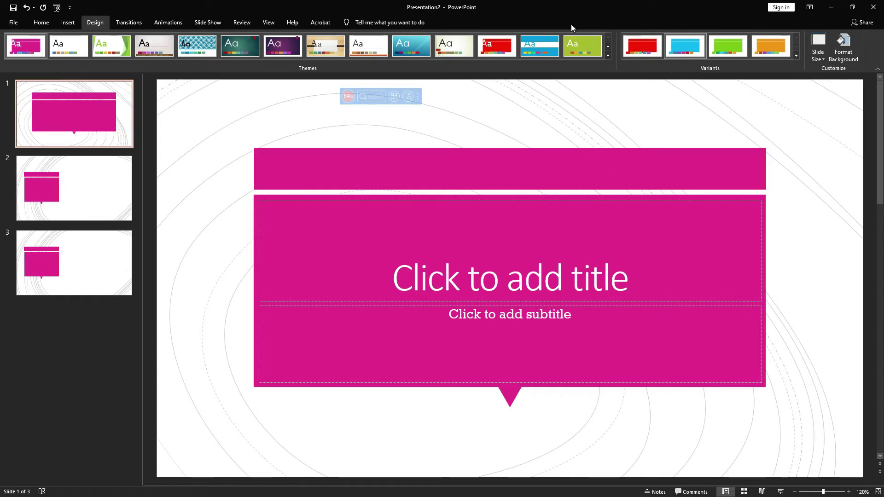
Step: Start a new custom theme colour set with Customize Colors
{"action": "left_click", "coordinate": [796, 55]}
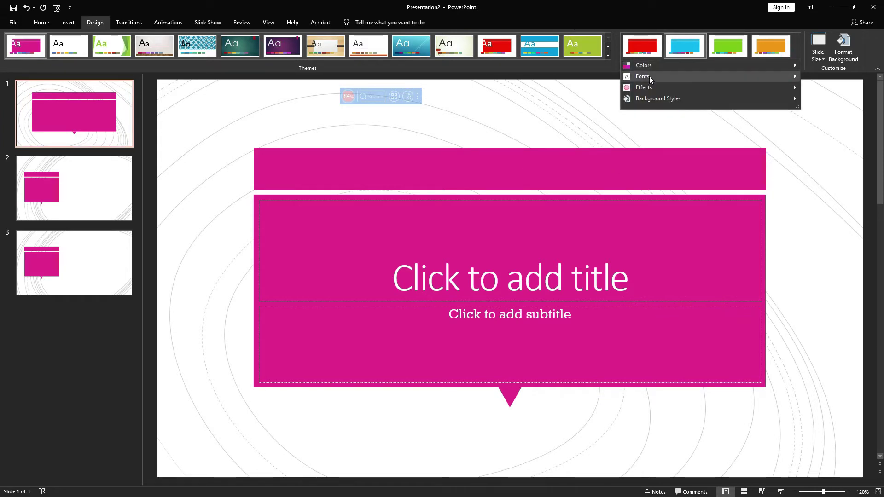
{"action": "left_click", "coordinate": [636, 65]}
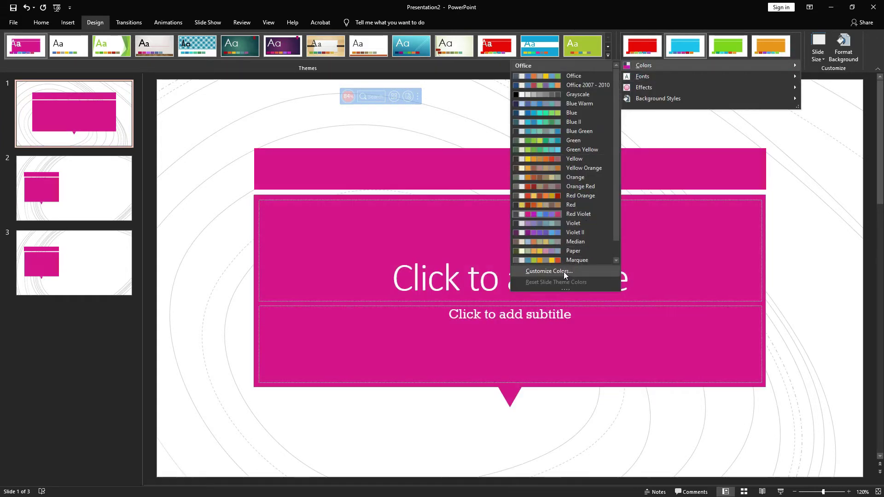
{"action": "left_click", "coordinate": [545, 270]}
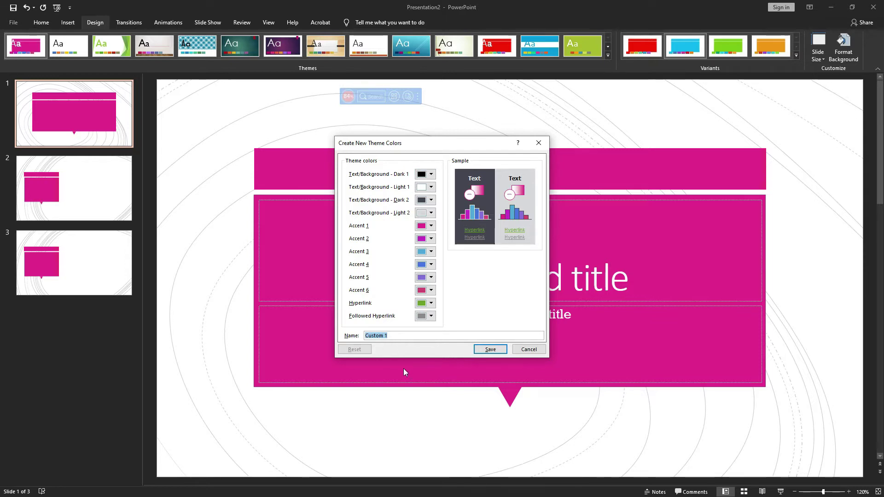
Step: Cancel Create New Theme Colors without changing Dark 1, and expand the Variants gallery
{"action": "left_click", "coordinate": [431, 175]}
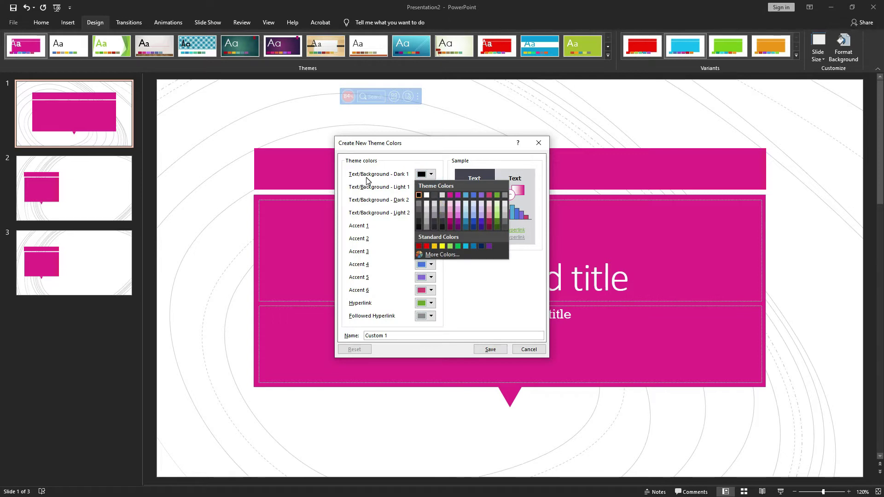
{"action": "left_click", "coordinate": [386, 268]}
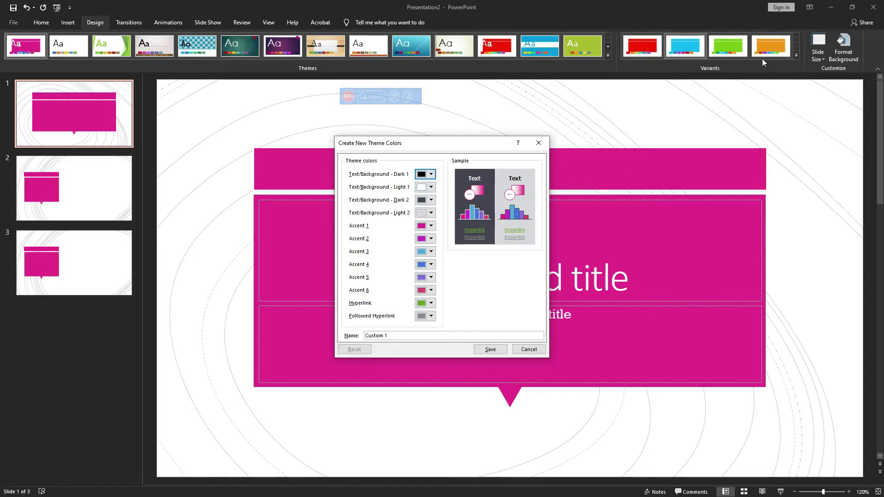
{"action": "left_click", "coordinate": [517, 351]}
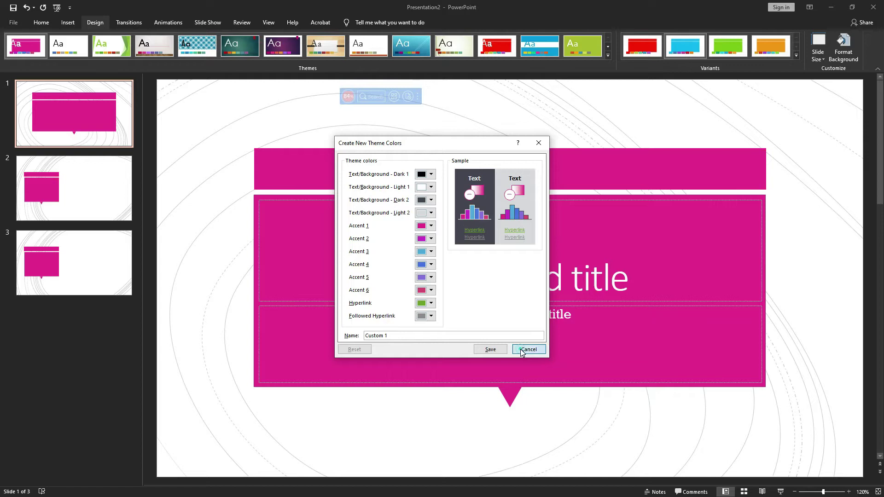
{"action": "left_click", "coordinate": [795, 57]}
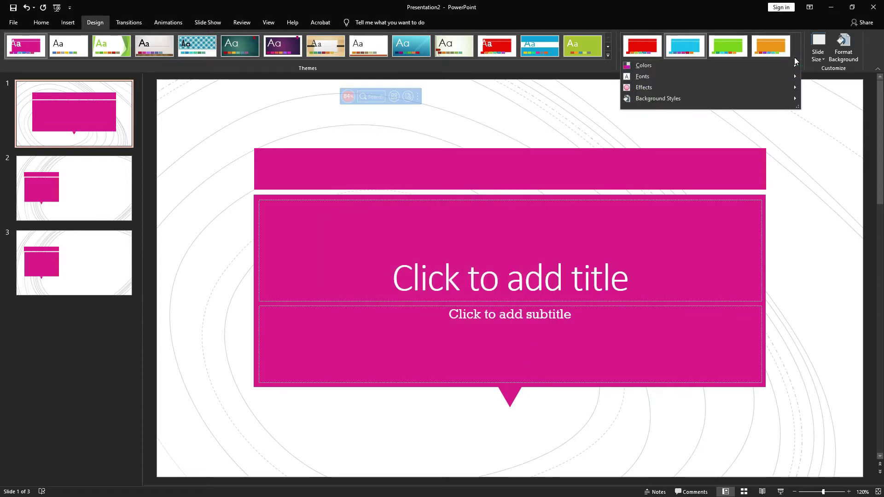
Step: Try the Grayscale colour scheme, then switch the slides back to the red variant
{"action": "mouse_move", "coordinate": [722, 67]}
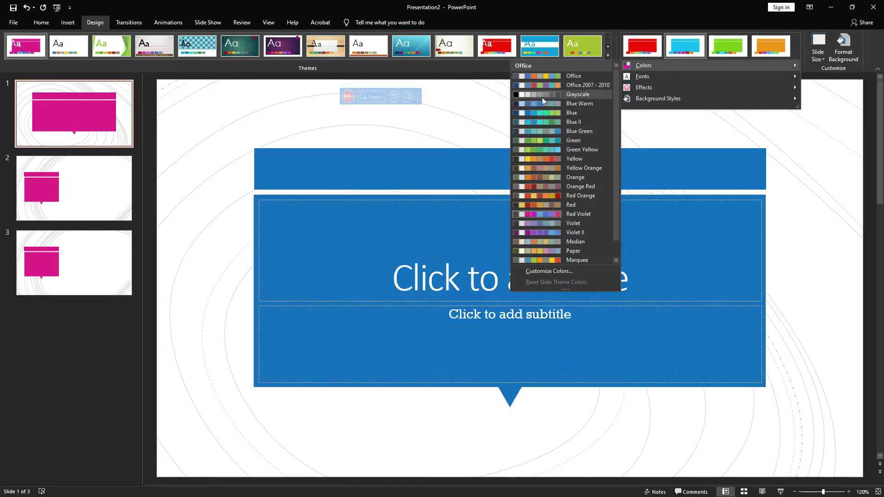
{"action": "left_click", "coordinate": [539, 95]}
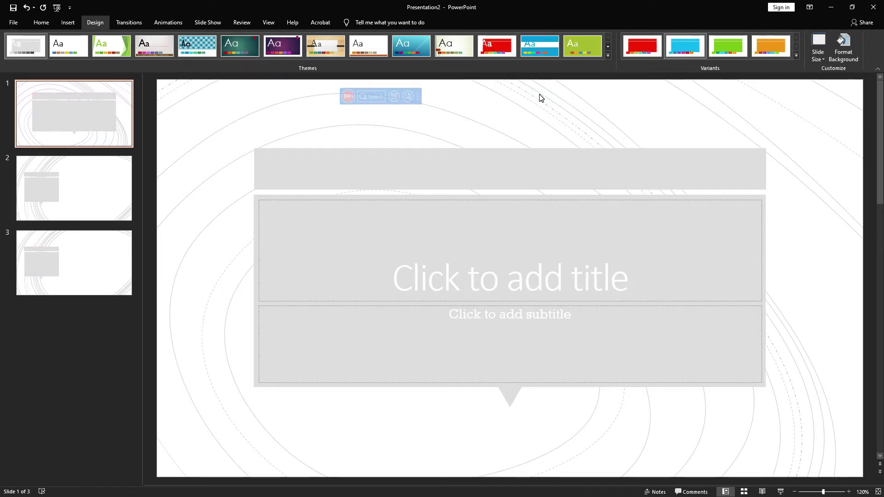
{"action": "left_click", "coordinate": [640, 52]}
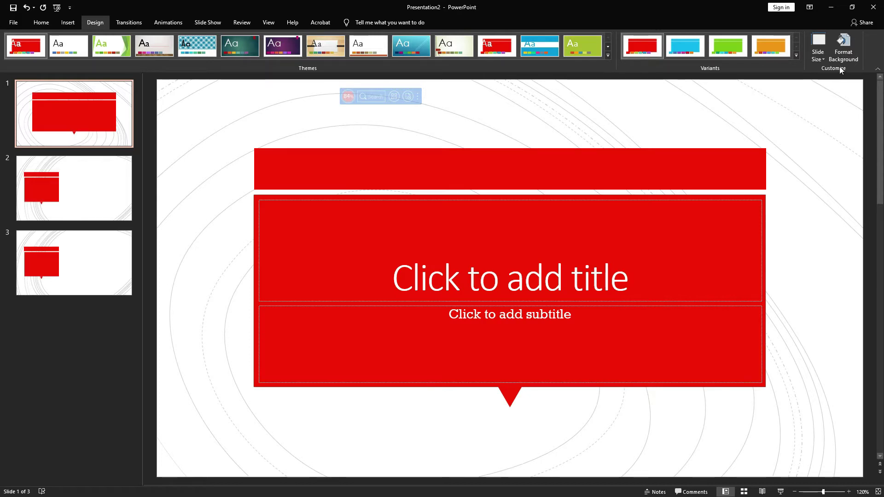
{"action": "left_click", "coordinate": [797, 55]}
Step: In Customize Colors, set Dark 1 dark red, Light 1 olive green, Dark 2 teal, Light 2 purple
{"action": "mouse_move", "coordinate": [657, 62]}
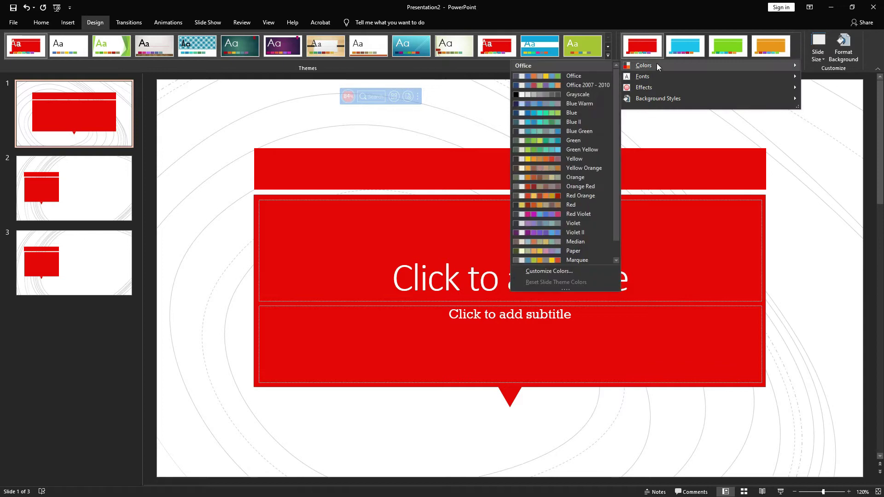
{"action": "left_click", "coordinate": [565, 271]}
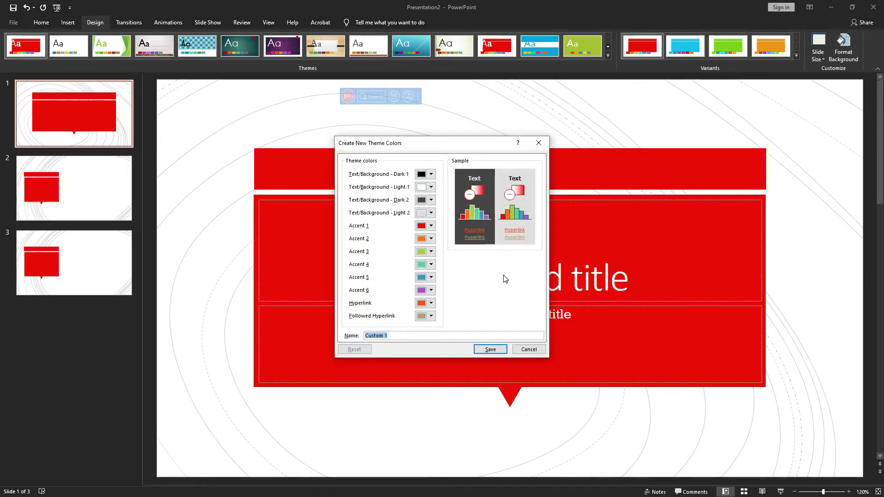
{"action": "left_click", "coordinate": [428, 174]}
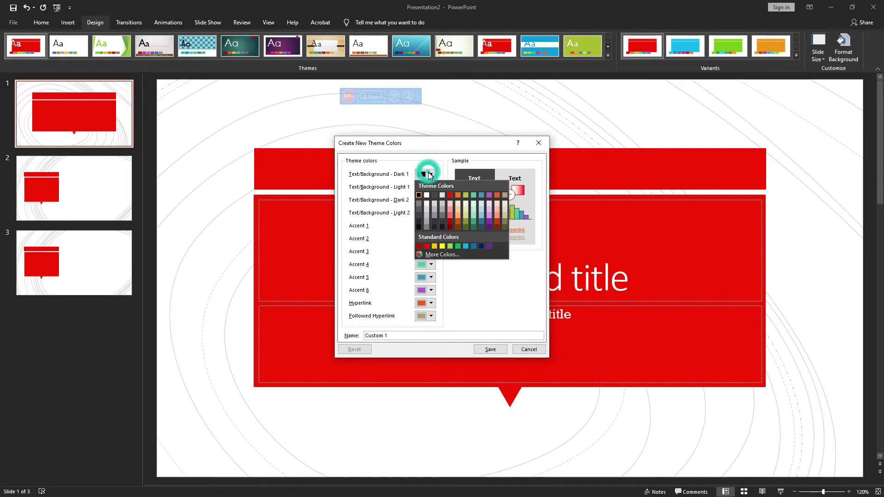
{"action": "left_click", "coordinate": [451, 220]}
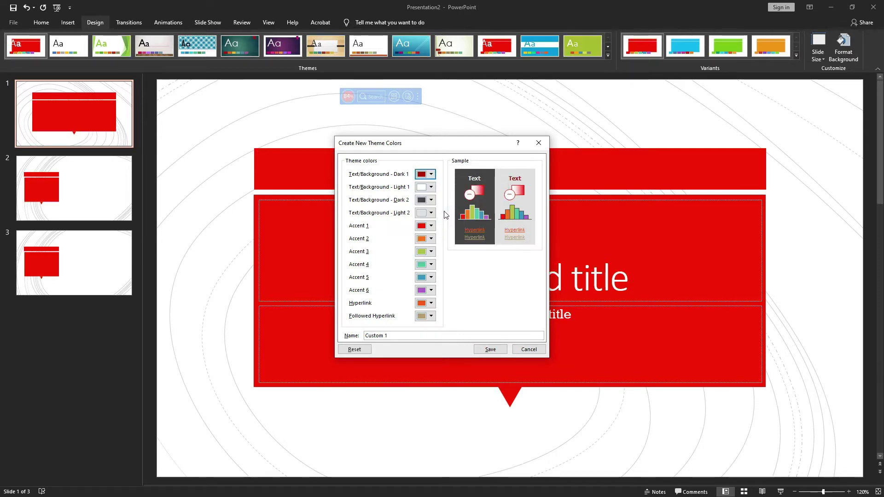
{"action": "left_click", "coordinate": [432, 188]}
{"action": "left_click", "coordinate": [467, 238]}
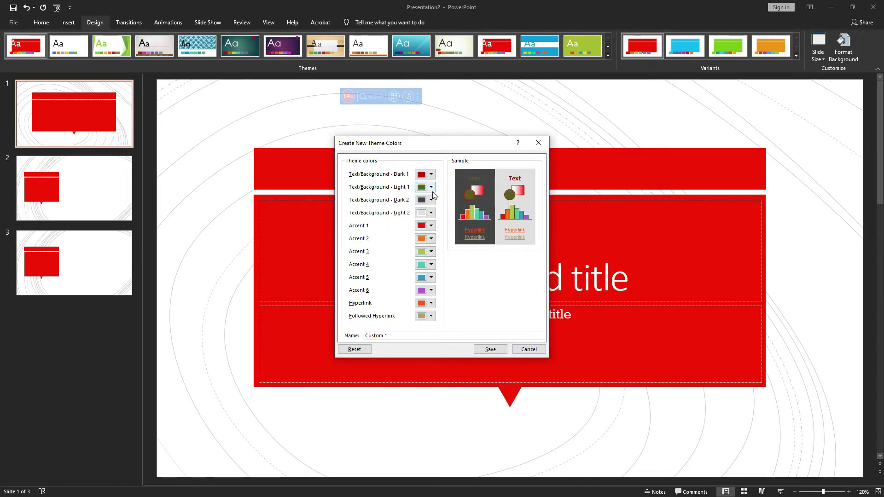
{"action": "left_click", "coordinate": [432, 200]}
{"action": "left_click", "coordinate": [482, 254]}
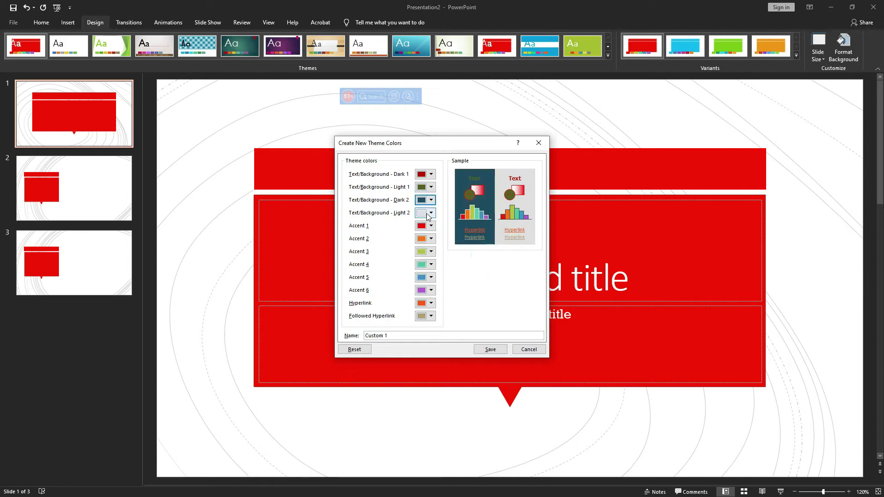
{"action": "left_click", "coordinate": [426, 212]}
{"action": "left_click", "coordinate": [491, 266]}
Step: Set Accents 1–6 to red-brown, light purple, olive-brown, salmon, orange and light lavender
{"action": "left_click", "coordinate": [431, 226]}
{"action": "left_click", "coordinate": [497, 277]}
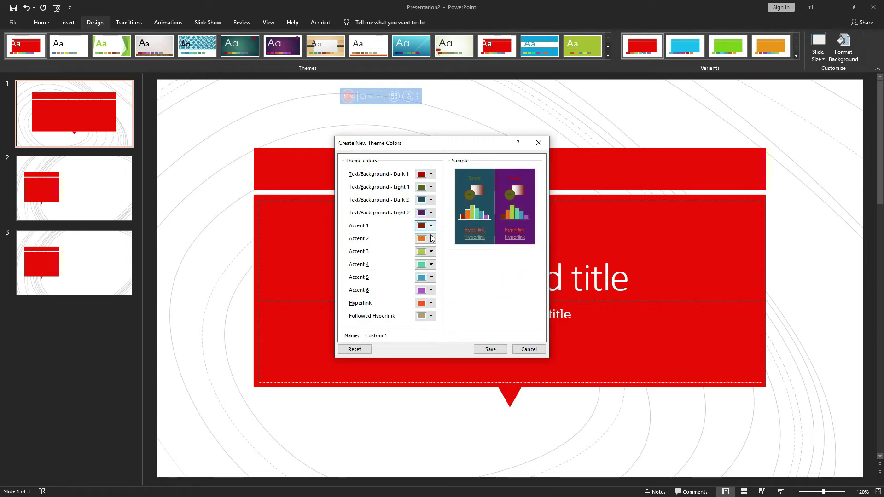
{"action": "left_click", "coordinate": [433, 238]}
{"action": "left_click", "coordinate": [491, 279]}
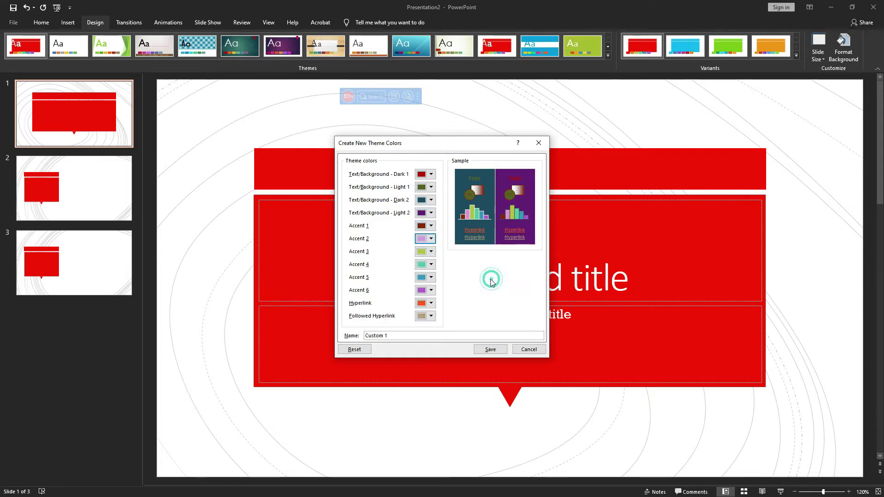
{"action": "left_click", "coordinate": [431, 251]}
{"action": "left_click", "coordinate": [505, 305]}
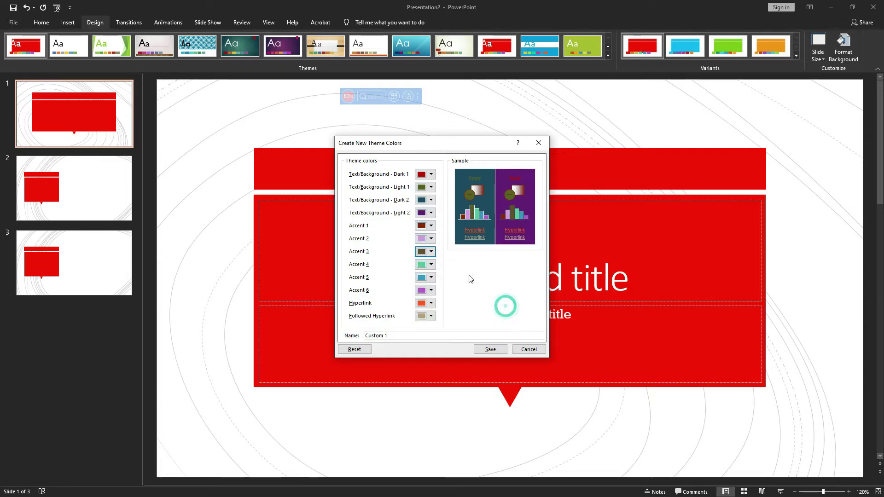
{"action": "left_click", "coordinate": [433, 265]}
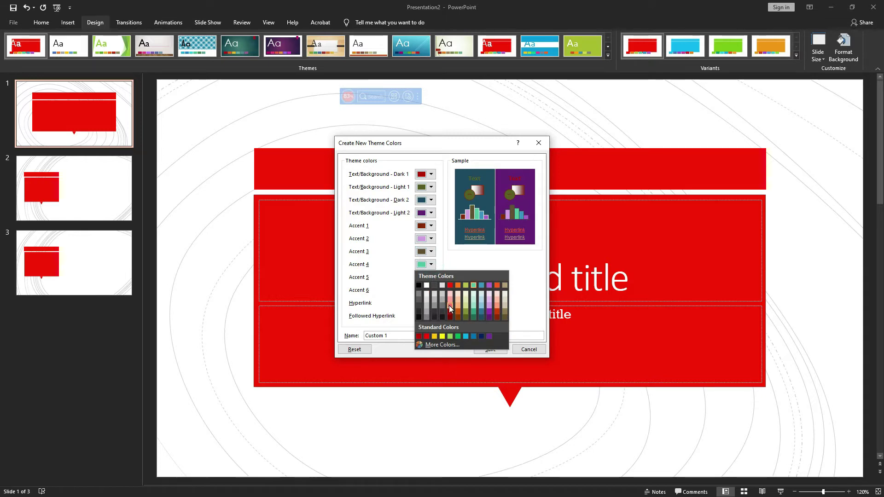
{"action": "left_click", "coordinate": [449, 306]}
{"action": "left_click", "coordinate": [434, 278]}
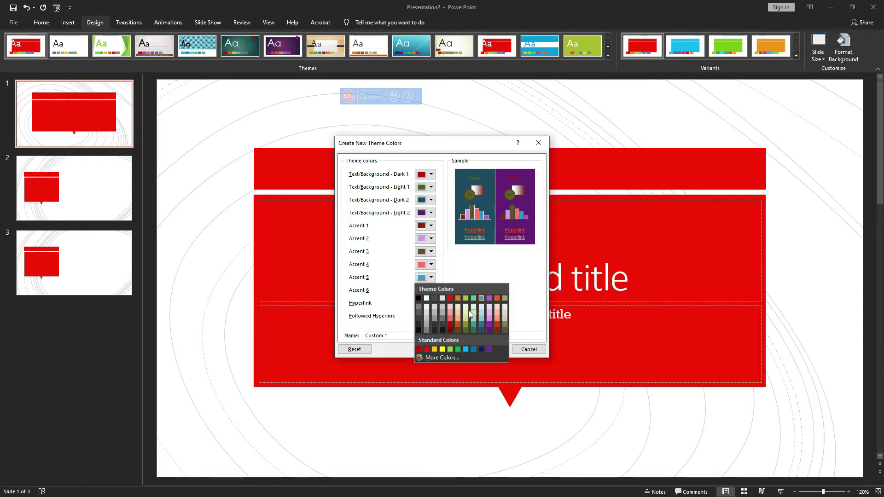
{"action": "left_click", "coordinate": [458, 298]}
{"action": "left_click", "coordinate": [431, 291]}
{"action": "left_click", "coordinate": [487, 332]}
Step: Set Hyperlink to pale grey and Followed Hyperlink to a pale shade, then save as Custom 1
{"action": "left_click", "coordinate": [431, 303]}
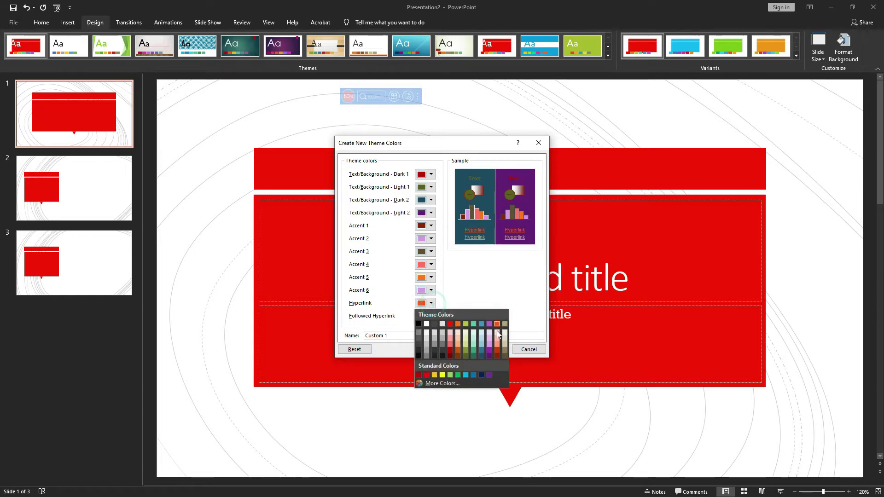
{"action": "left_click", "coordinate": [500, 336]}
{"action": "left_click", "coordinate": [433, 317]}
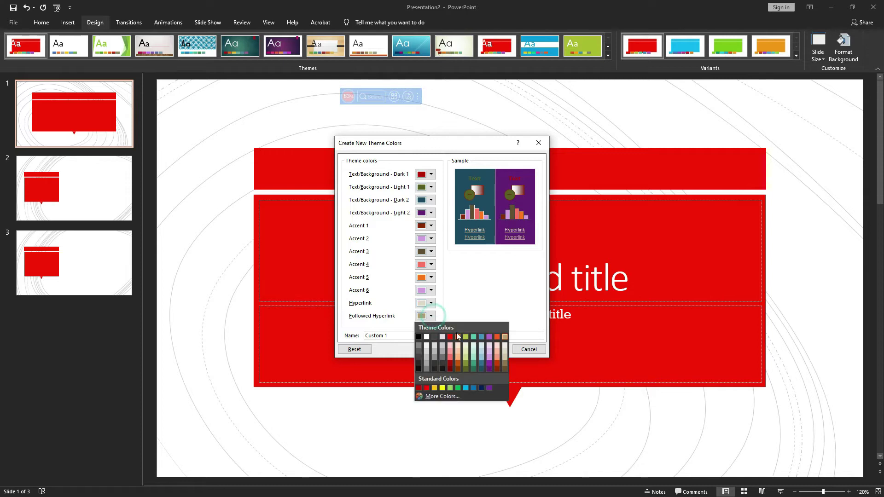
{"action": "left_click", "coordinate": [459, 348]}
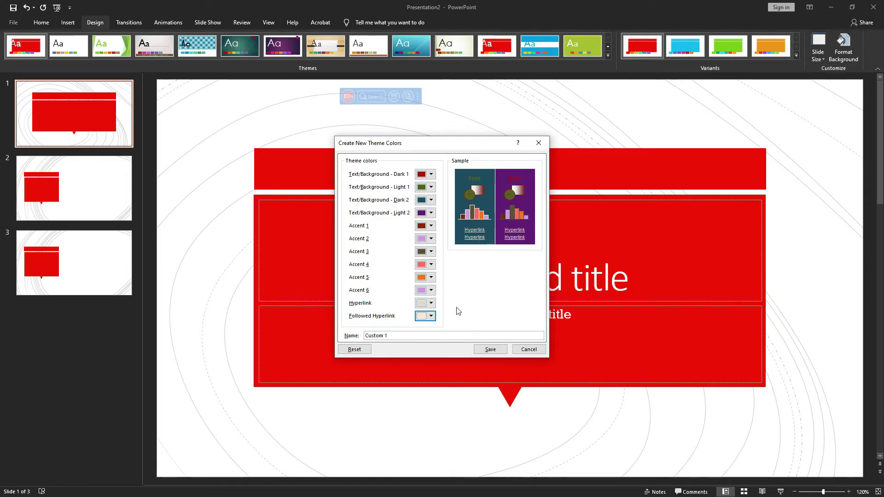
{"action": "left_click", "coordinate": [491, 350]}
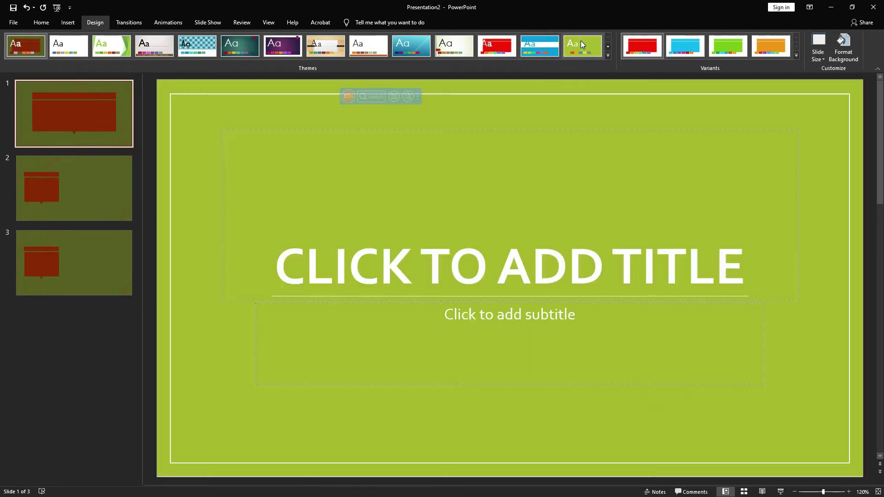
Step: Switch to Basis and back to the red theme, then apply the Custom 1 colours
{"action": "left_click", "coordinate": [581, 40]}
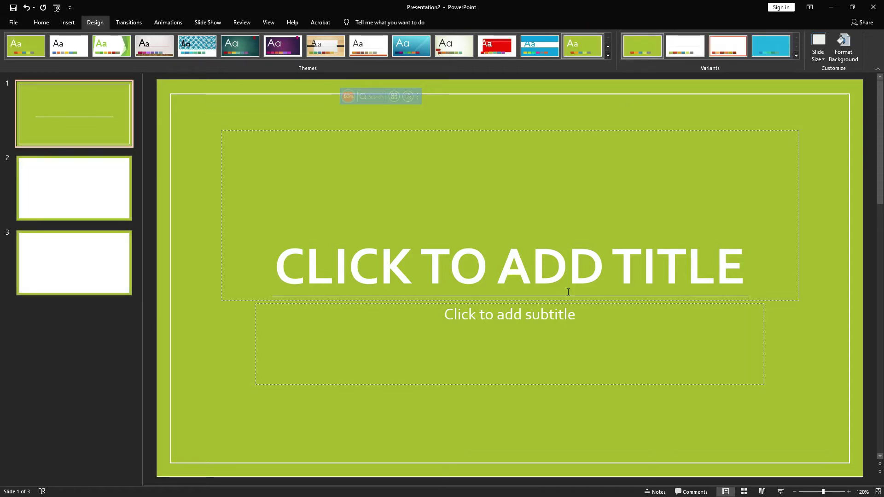
{"action": "left_click", "coordinate": [497, 45]}
{"action": "left_click", "coordinate": [796, 55]}
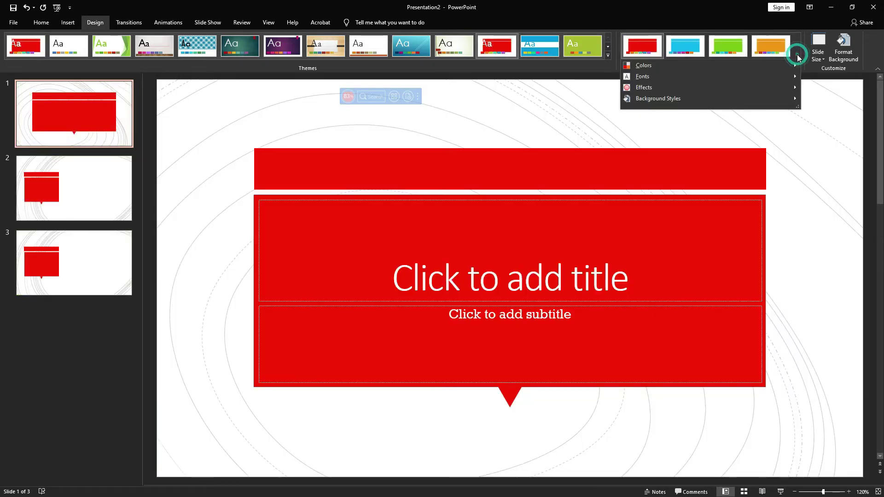
{"action": "mouse_move", "coordinate": [718, 65]}
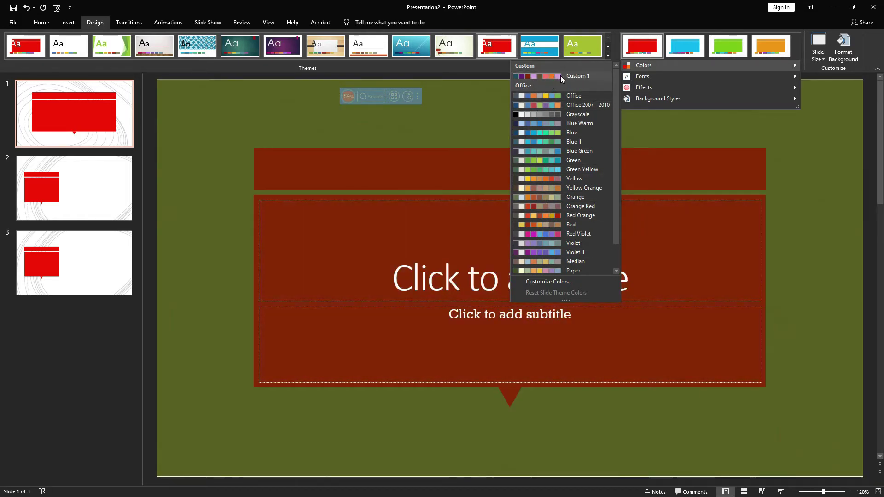
{"action": "left_click", "coordinate": [579, 78]}
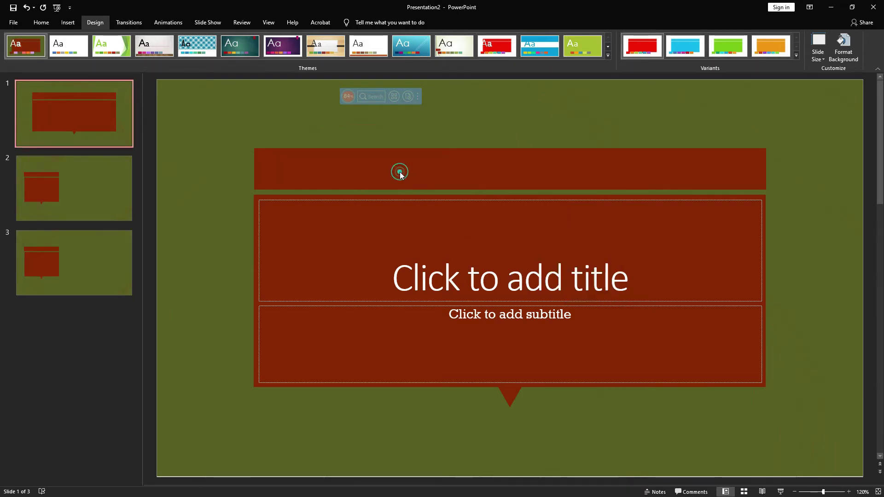
Step: Delete slides 3 and 2, then reapply the plain red theme to the remaining title slide
{"action": "left_click", "coordinate": [345, 293]}
{"action": "left_click", "coordinate": [87, 183]}
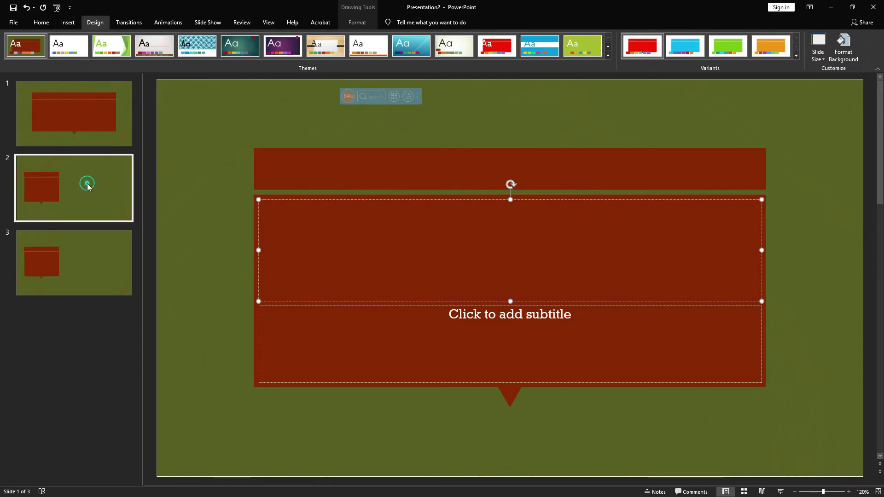
{"action": "left_click", "coordinate": [45, 239]}
{"action": "key", "text": "Delete"}
{"action": "left_click", "coordinate": [83, 257]}
{"action": "left_click", "coordinate": [85, 190]}
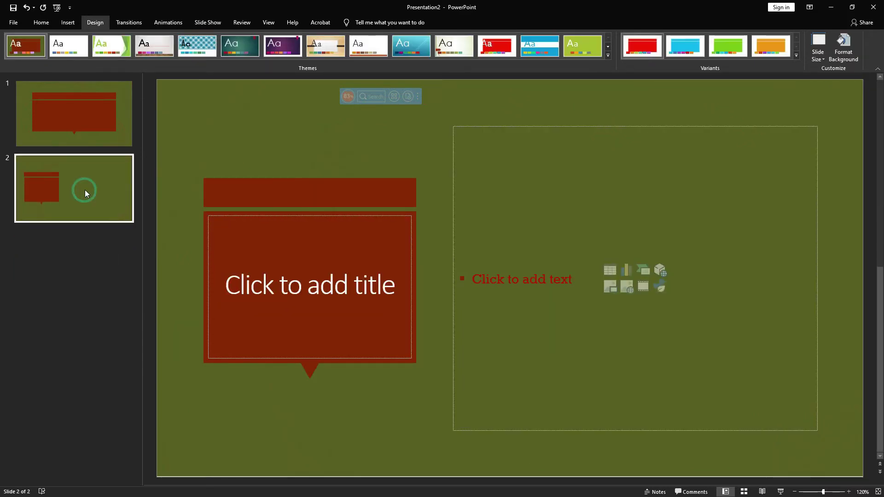
{"action": "key", "text": "Delete"}
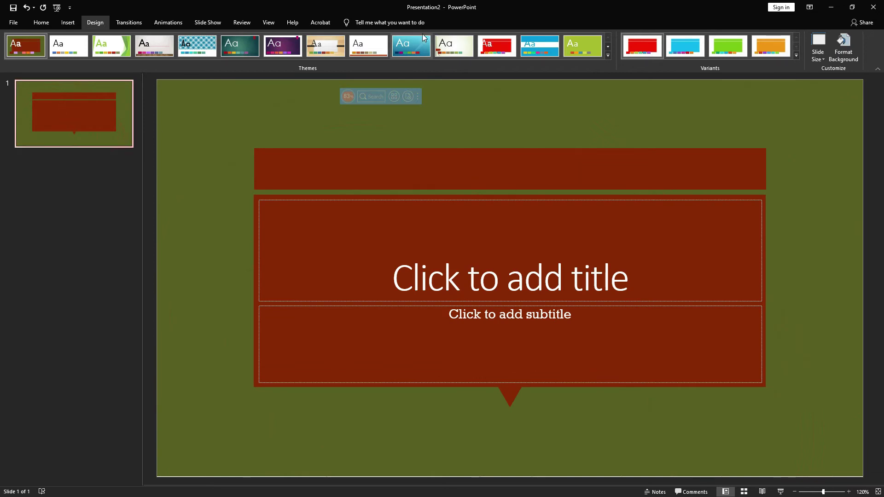
{"action": "left_click", "coordinate": [631, 45]}
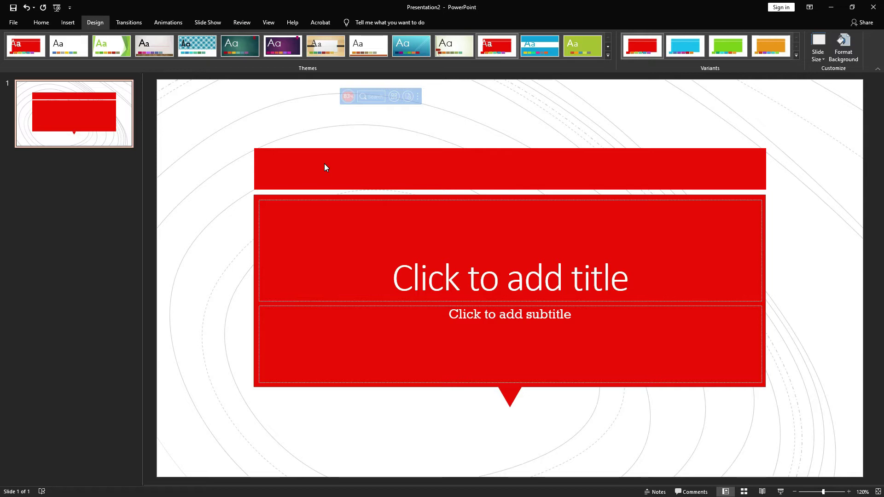
Step: Type 'Introduction to powerpoint' into the title placeholder, then move to the subtitle placeholder
{"action": "left_click", "coordinate": [496, 289]}
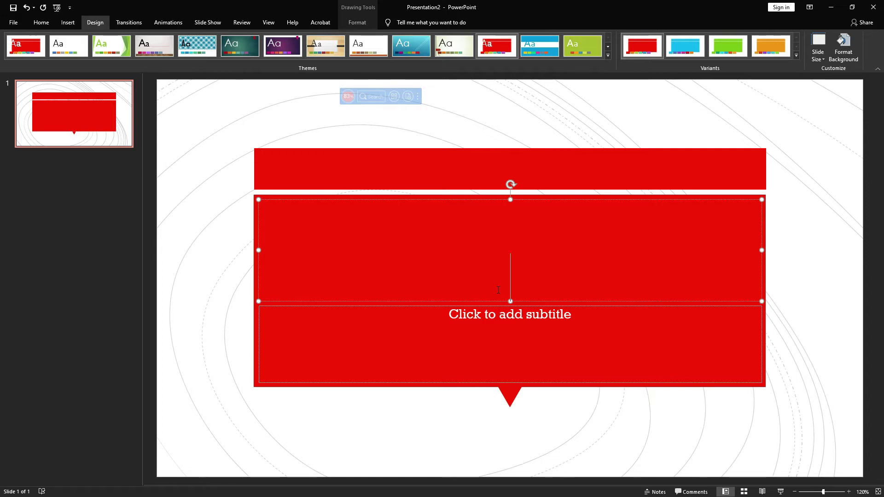
{"action": "type", "text": "In"}
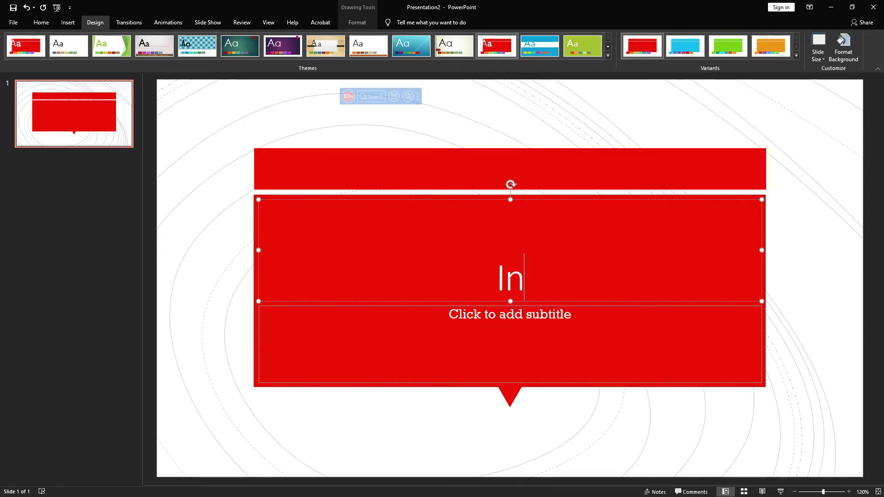
{"action": "type", "text": "trodu"}
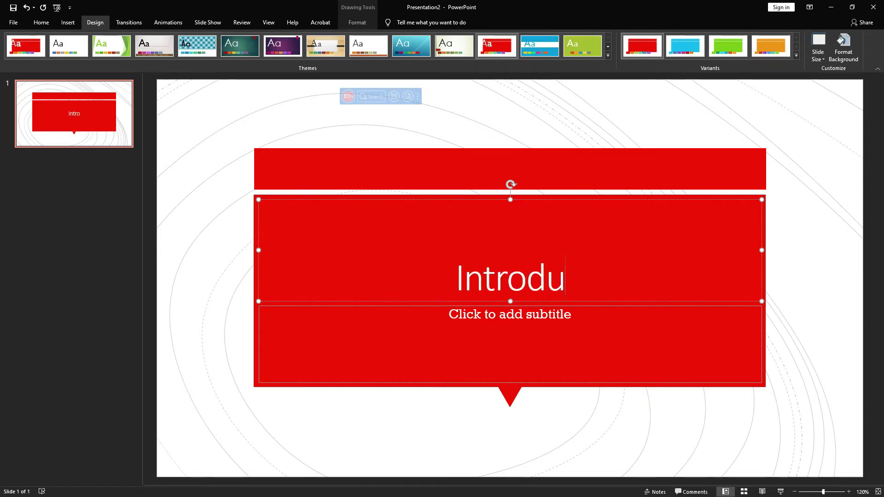
{"action": "type", "text": "ction"}
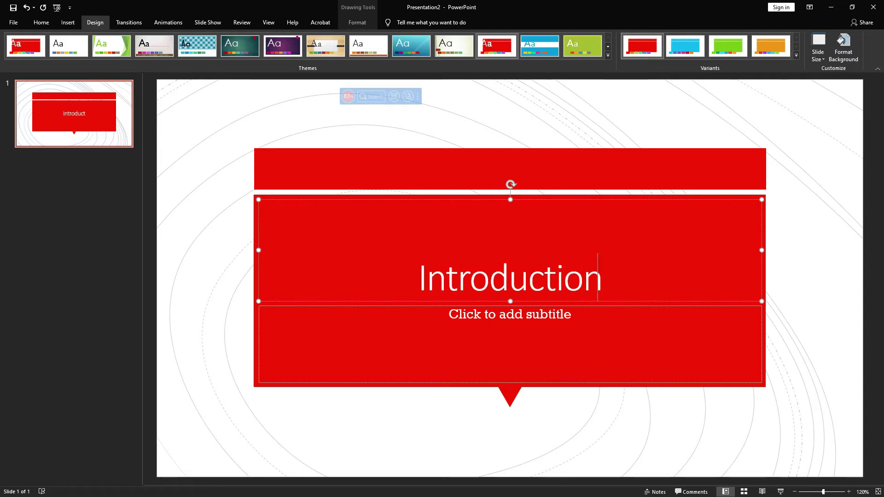
{"action": "type", "text": " to powerpoint"}
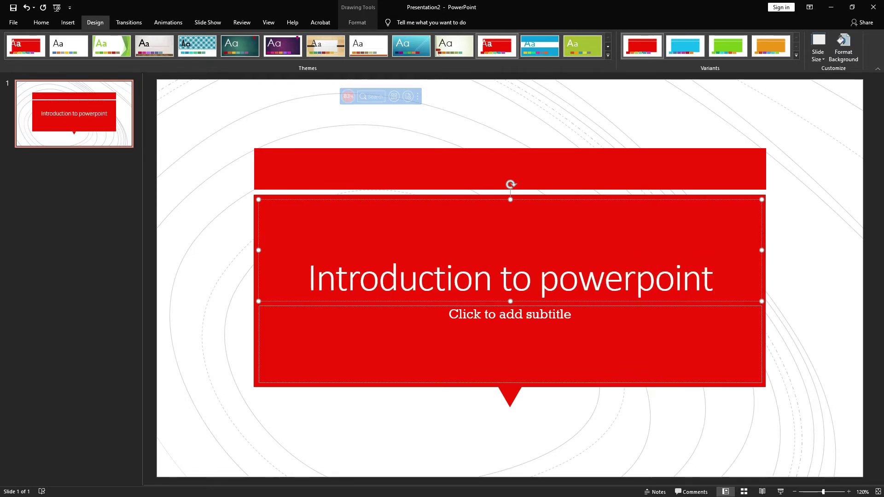
{"action": "left_click", "coordinate": [525, 166]}
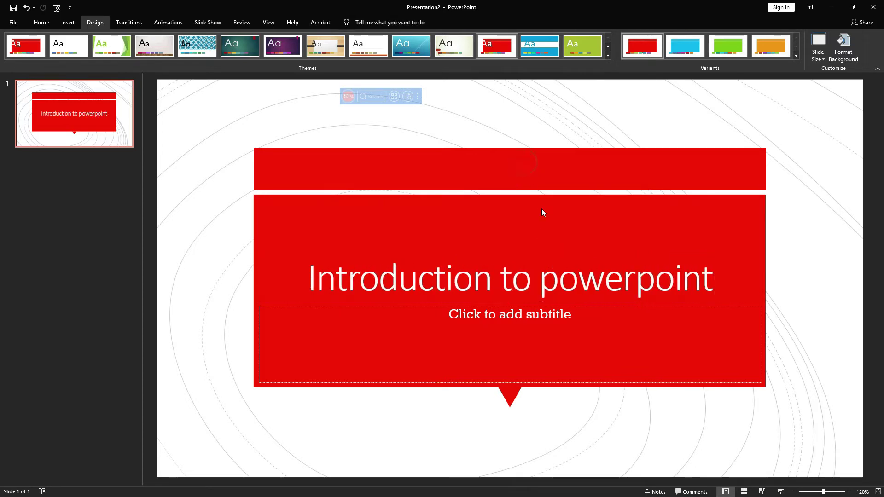
{"action": "left_click", "coordinate": [528, 320]}
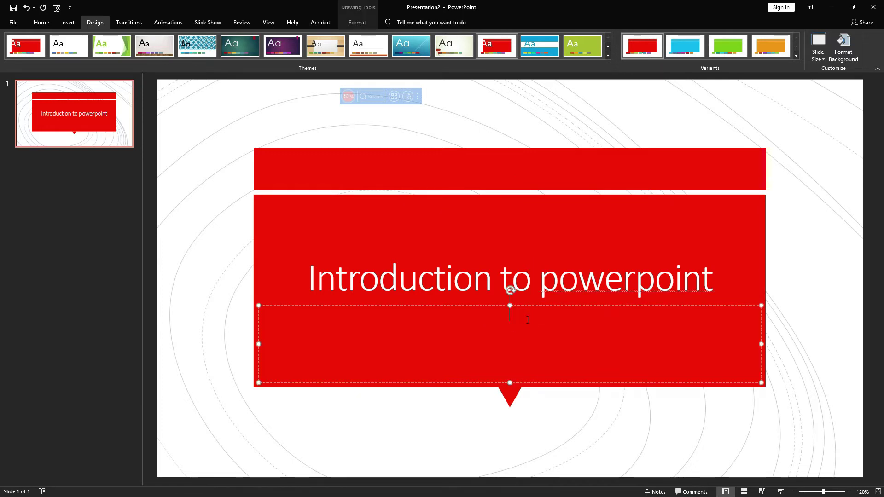
Step: Enter 'Lesson two' as the subtitle, then reselect the title with the Home tab showing
{"action": "type", "text": "Lesson two"}
{"action": "left_click", "coordinate": [484, 238]}
{"action": "left_click", "coordinate": [483, 228]}
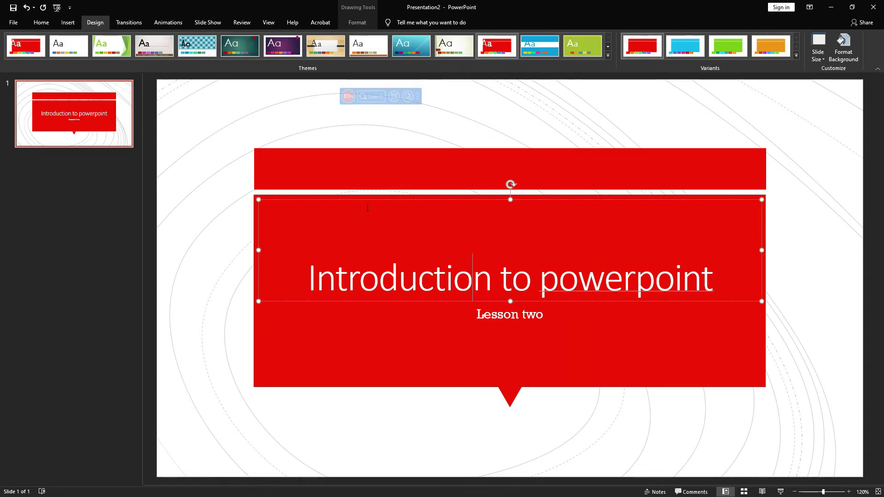
{"action": "left_click", "coordinate": [41, 22]}
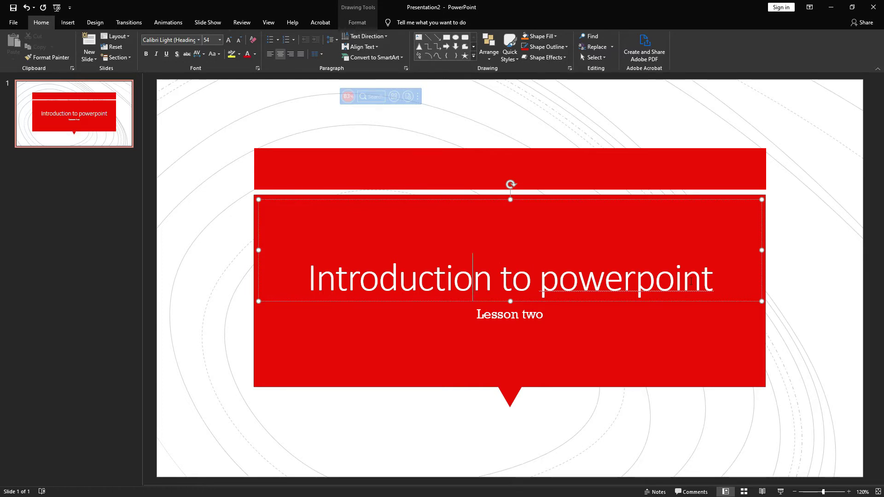
Step: Accept the spelling suggestion for 'powerpoint' and select the whole title text
{"action": "right_click", "coordinate": [639, 281]}
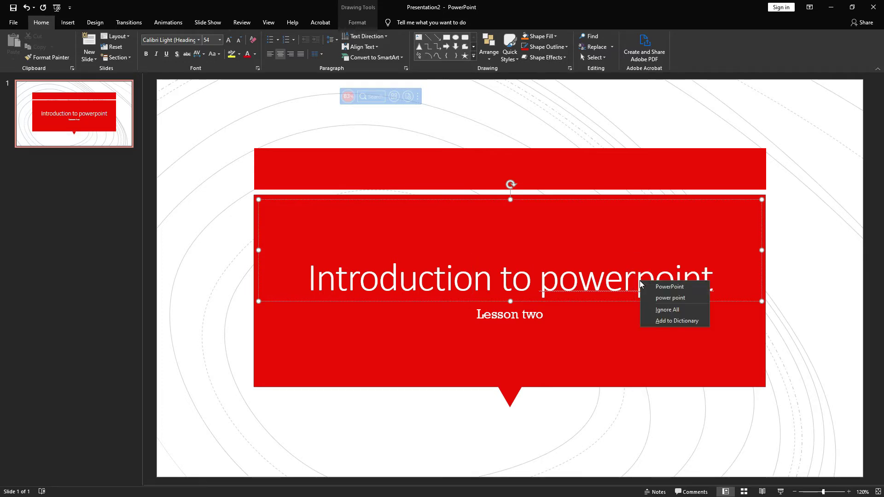
{"action": "left_click", "coordinate": [628, 281]}
{"action": "right_click", "coordinate": [630, 282]}
{"action": "left_click", "coordinate": [647, 289]}
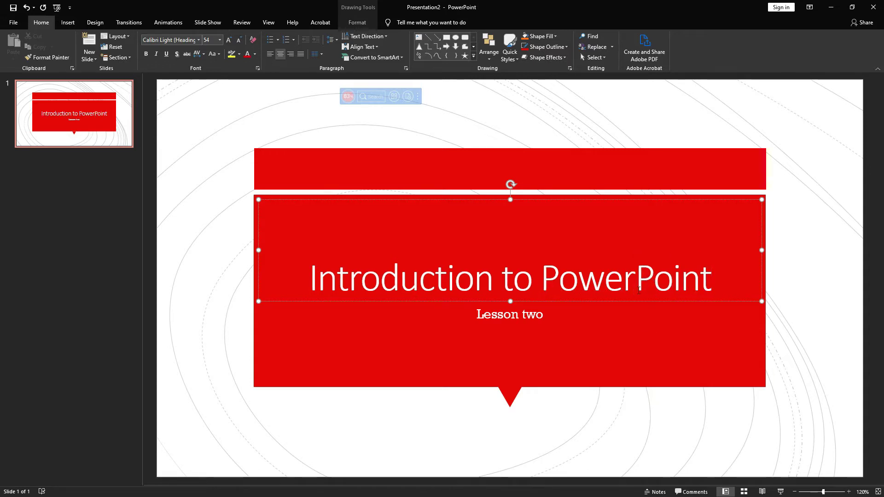
{"action": "left_click_drag", "start_coordinate": [719, 284], "coordinate": [515, 293]}
{"action": "left_click_drag", "start_coordinate": [323, 294], "coordinate": [308, 282]}
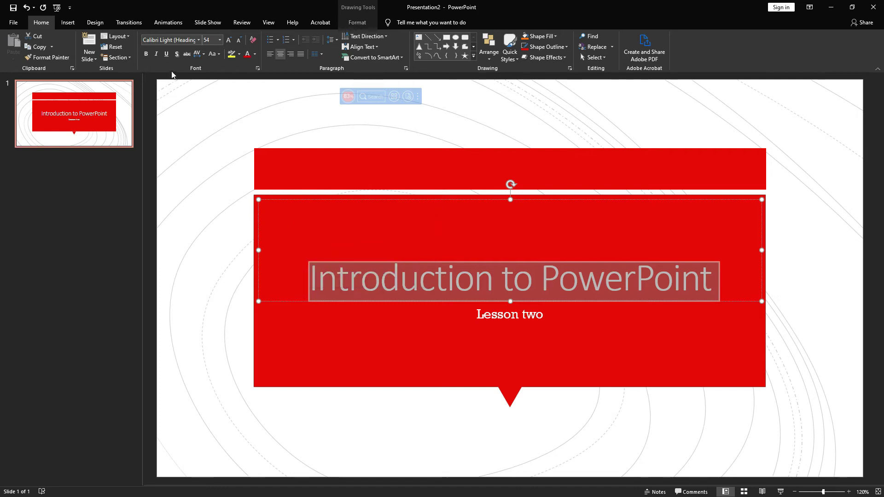
Step: Make the title italic with a shadow, trying and then removing bold and underline
{"action": "left_click", "coordinate": [145, 54]}
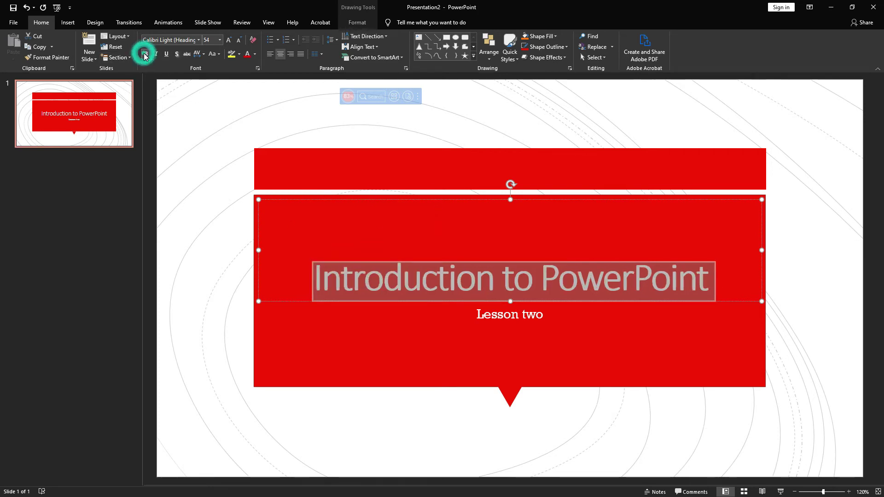
{"action": "left_click", "coordinate": [156, 54]}
{"action": "left_click", "coordinate": [167, 54]}
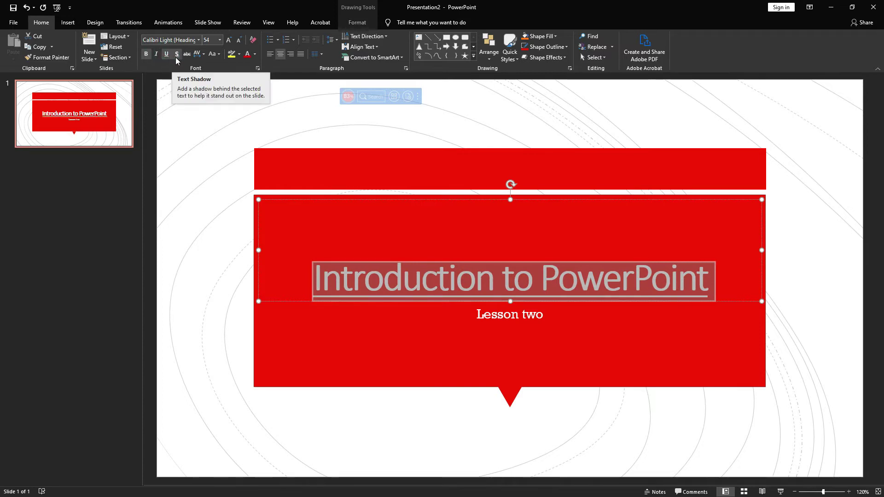
{"action": "left_click", "coordinate": [176, 58]}
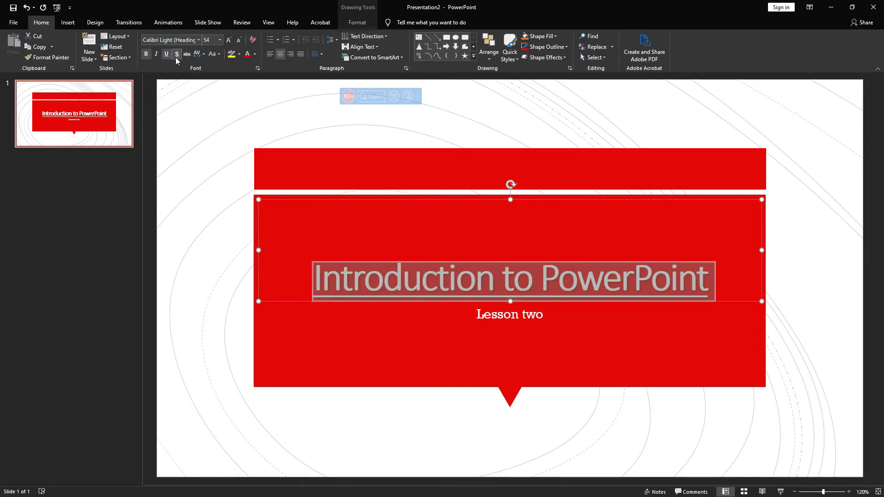
{"action": "left_click", "coordinate": [167, 55]}
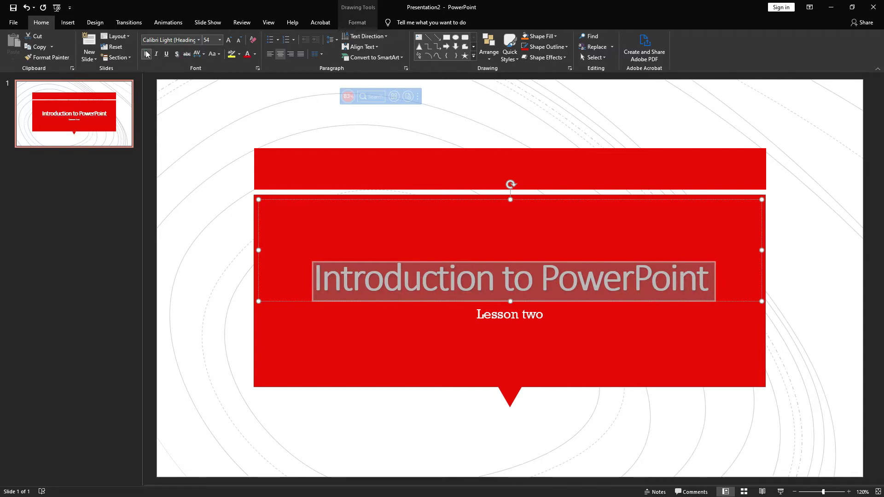
{"action": "left_click", "coordinate": [146, 53]}
Step: Change the title's case to Capitalize Each Word after briefly trying all capitals
{"action": "left_click", "coordinate": [220, 55]}
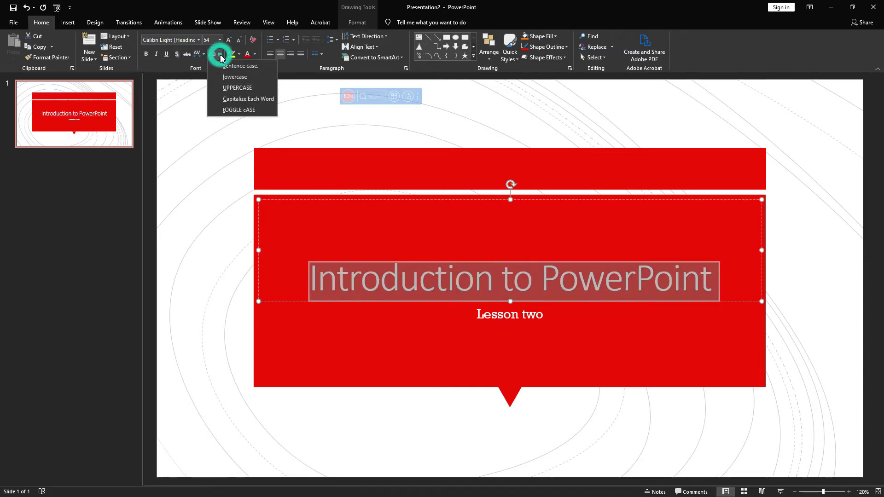
{"action": "left_click", "coordinate": [236, 88]}
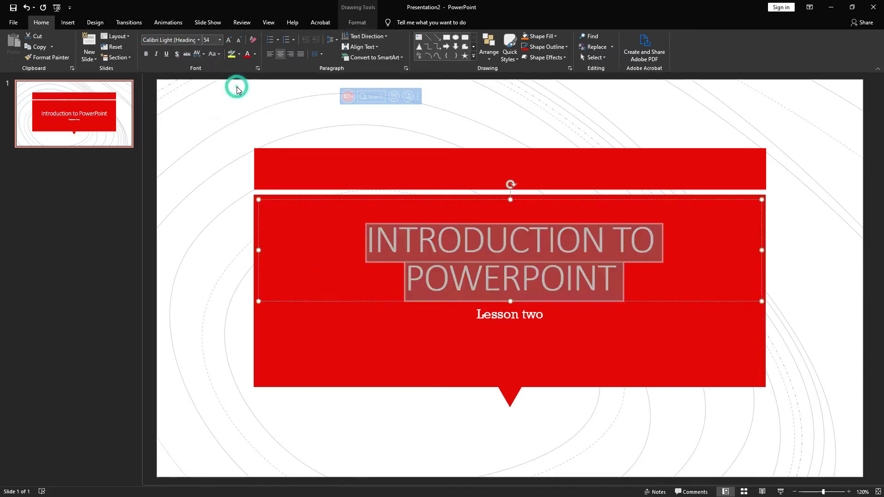
{"action": "left_click", "coordinate": [213, 55]}
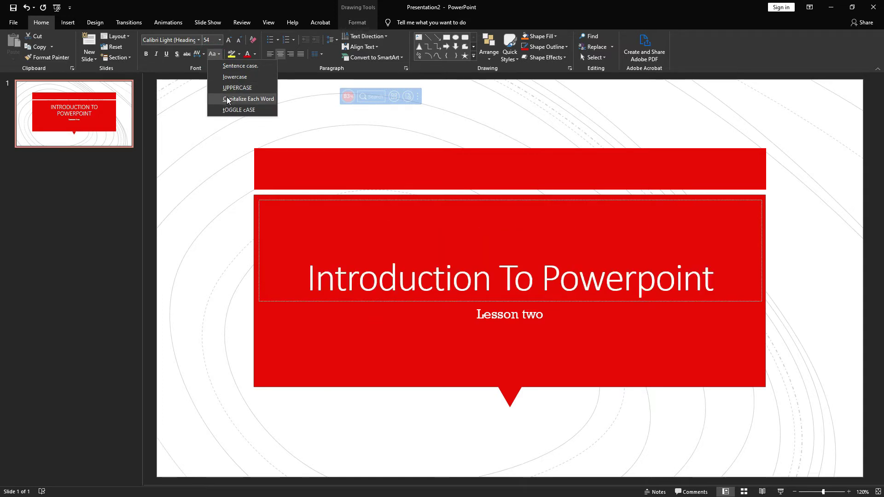
{"action": "left_click", "coordinate": [227, 99]}
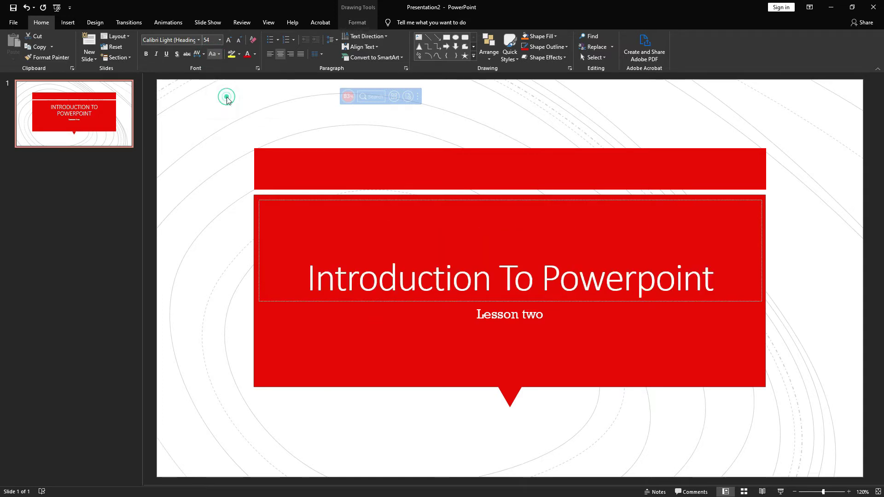
Step: Colour the title text black and correct 'Powerpoint' to 'PowerPoint'
{"action": "left_click", "coordinate": [255, 53]}
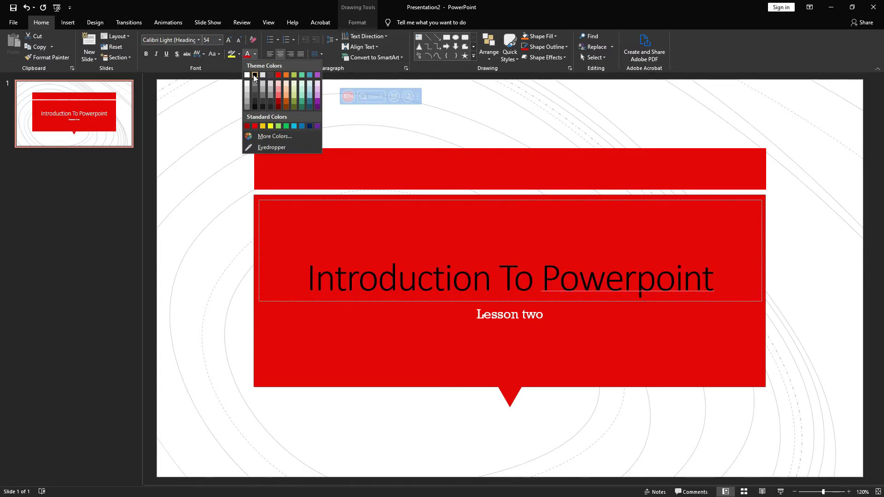
{"action": "left_click", "coordinate": [255, 76]}
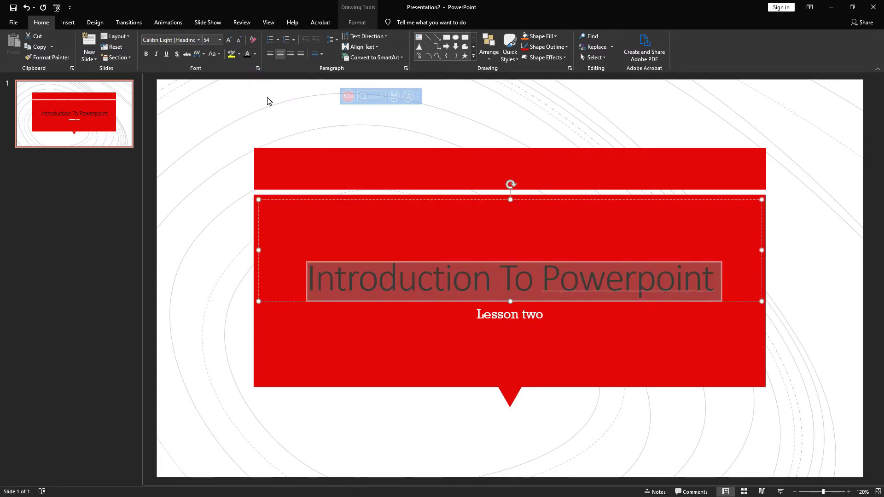
{"action": "left_click", "coordinate": [593, 281]}
{"action": "right_click", "coordinate": [629, 285]}
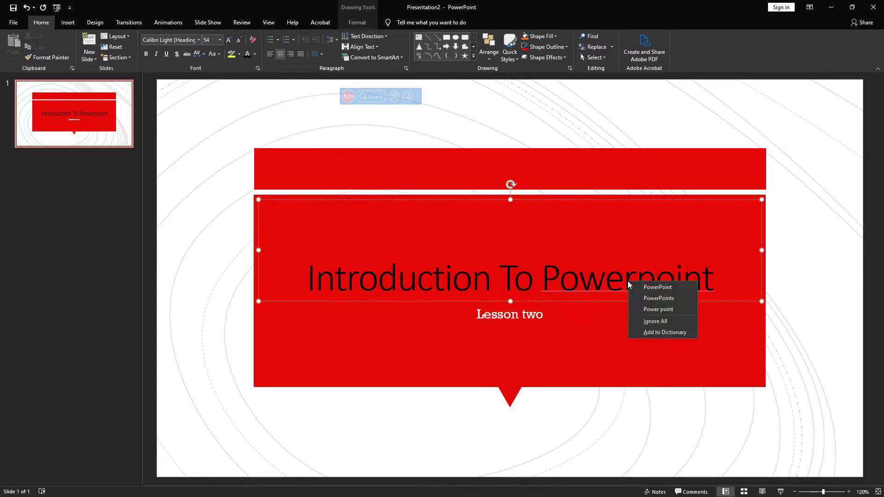
{"action": "left_click", "coordinate": [654, 287]}
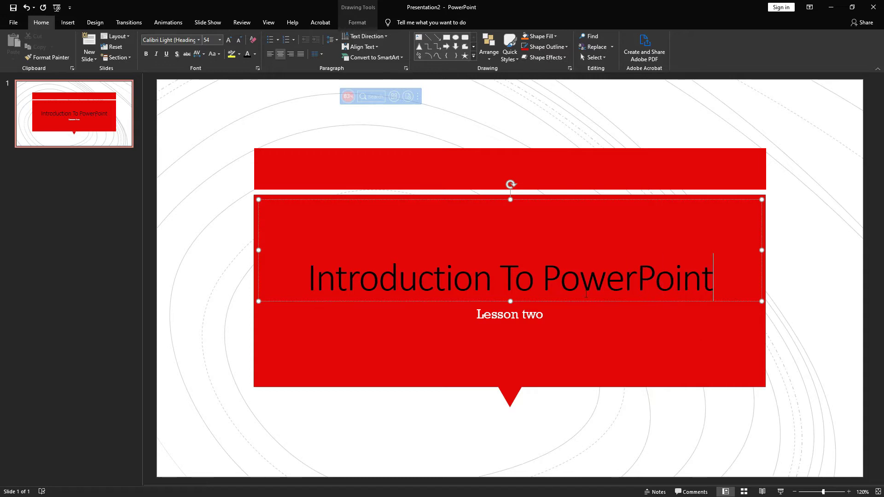
Step: Make the entire title text white and deselect it
{"action": "left_click", "coordinate": [254, 53]}
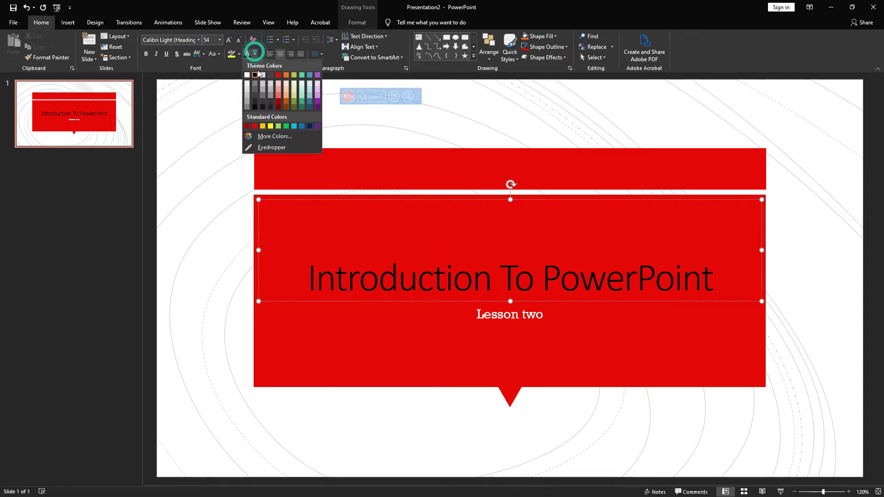
{"action": "left_click", "coordinate": [247, 75]}
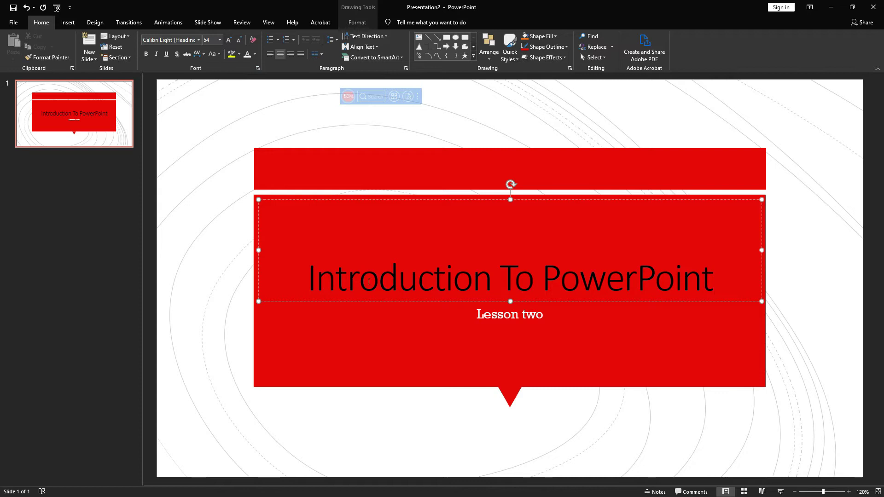
{"action": "double_click", "coordinate": [297, 284]}
{"action": "left_click", "coordinate": [379, 279]}
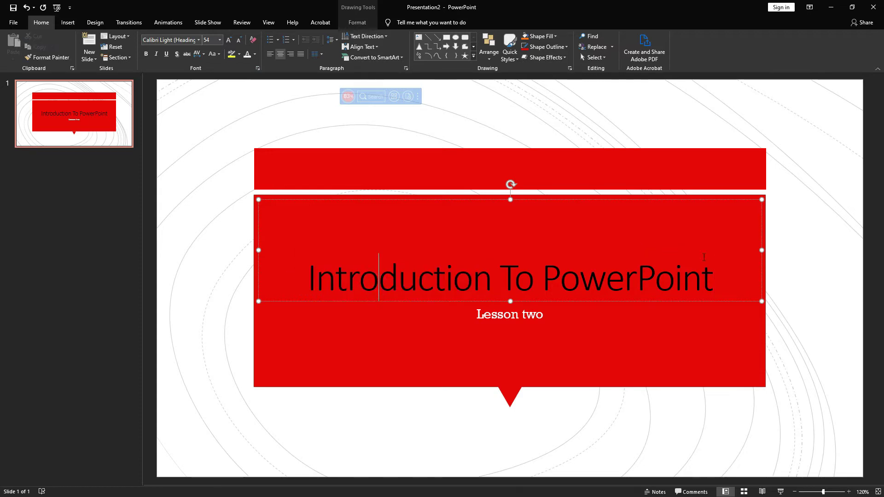
{"action": "left_click_drag", "start_coordinate": [717, 277], "coordinate": [306, 278]}
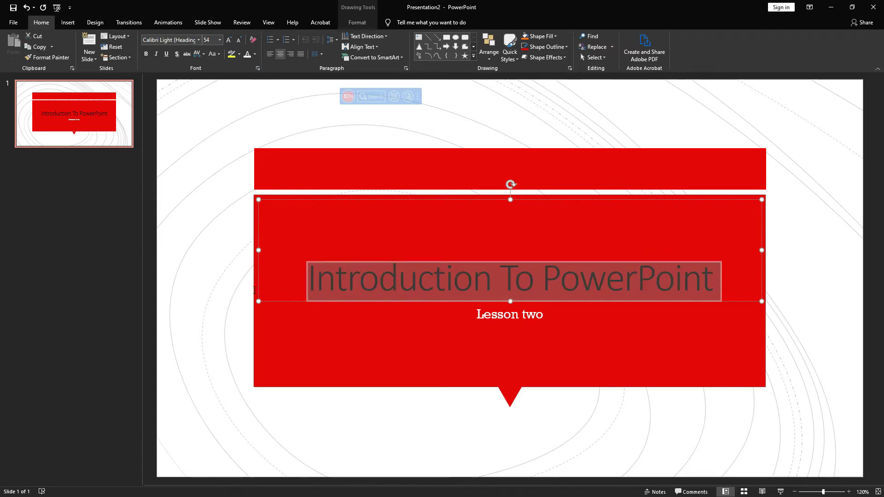
{"action": "left_click", "coordinate": [247, 54]}
{"action": "left_click", "coordinate": [334, 170]}
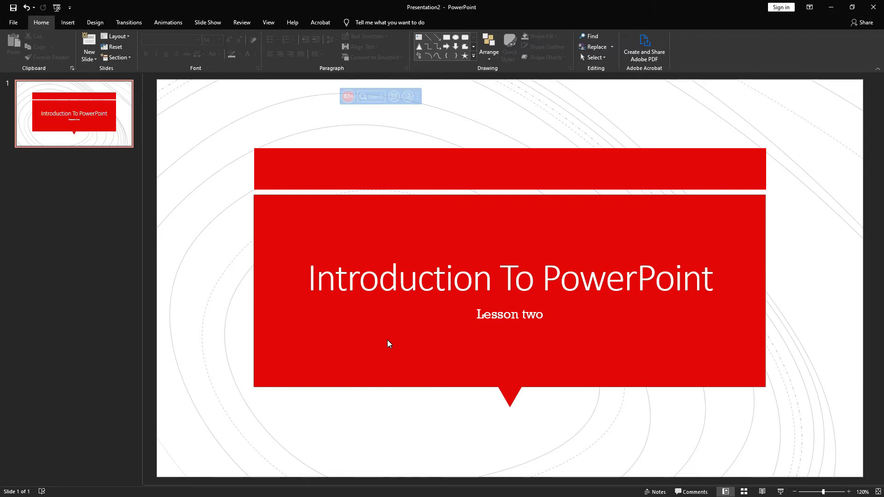
Step: Switch the ribbon to the Insert tab
{"action": "left_click", "coordinate": [67, 23]}
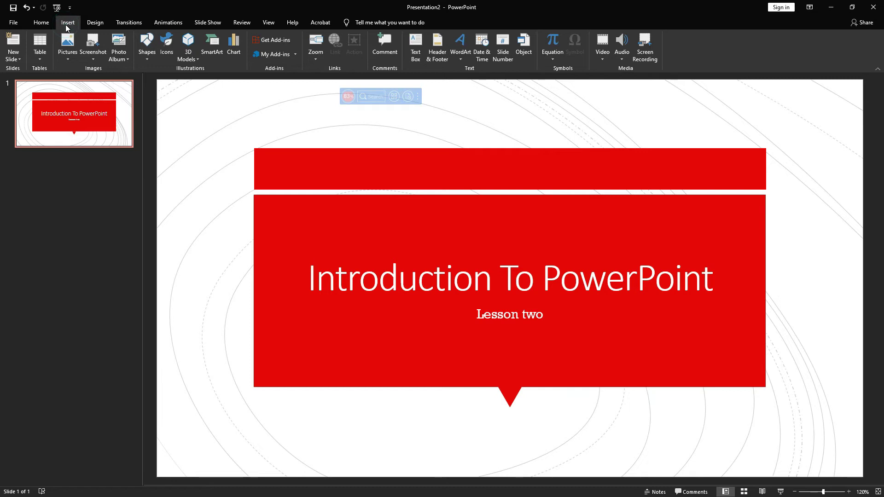